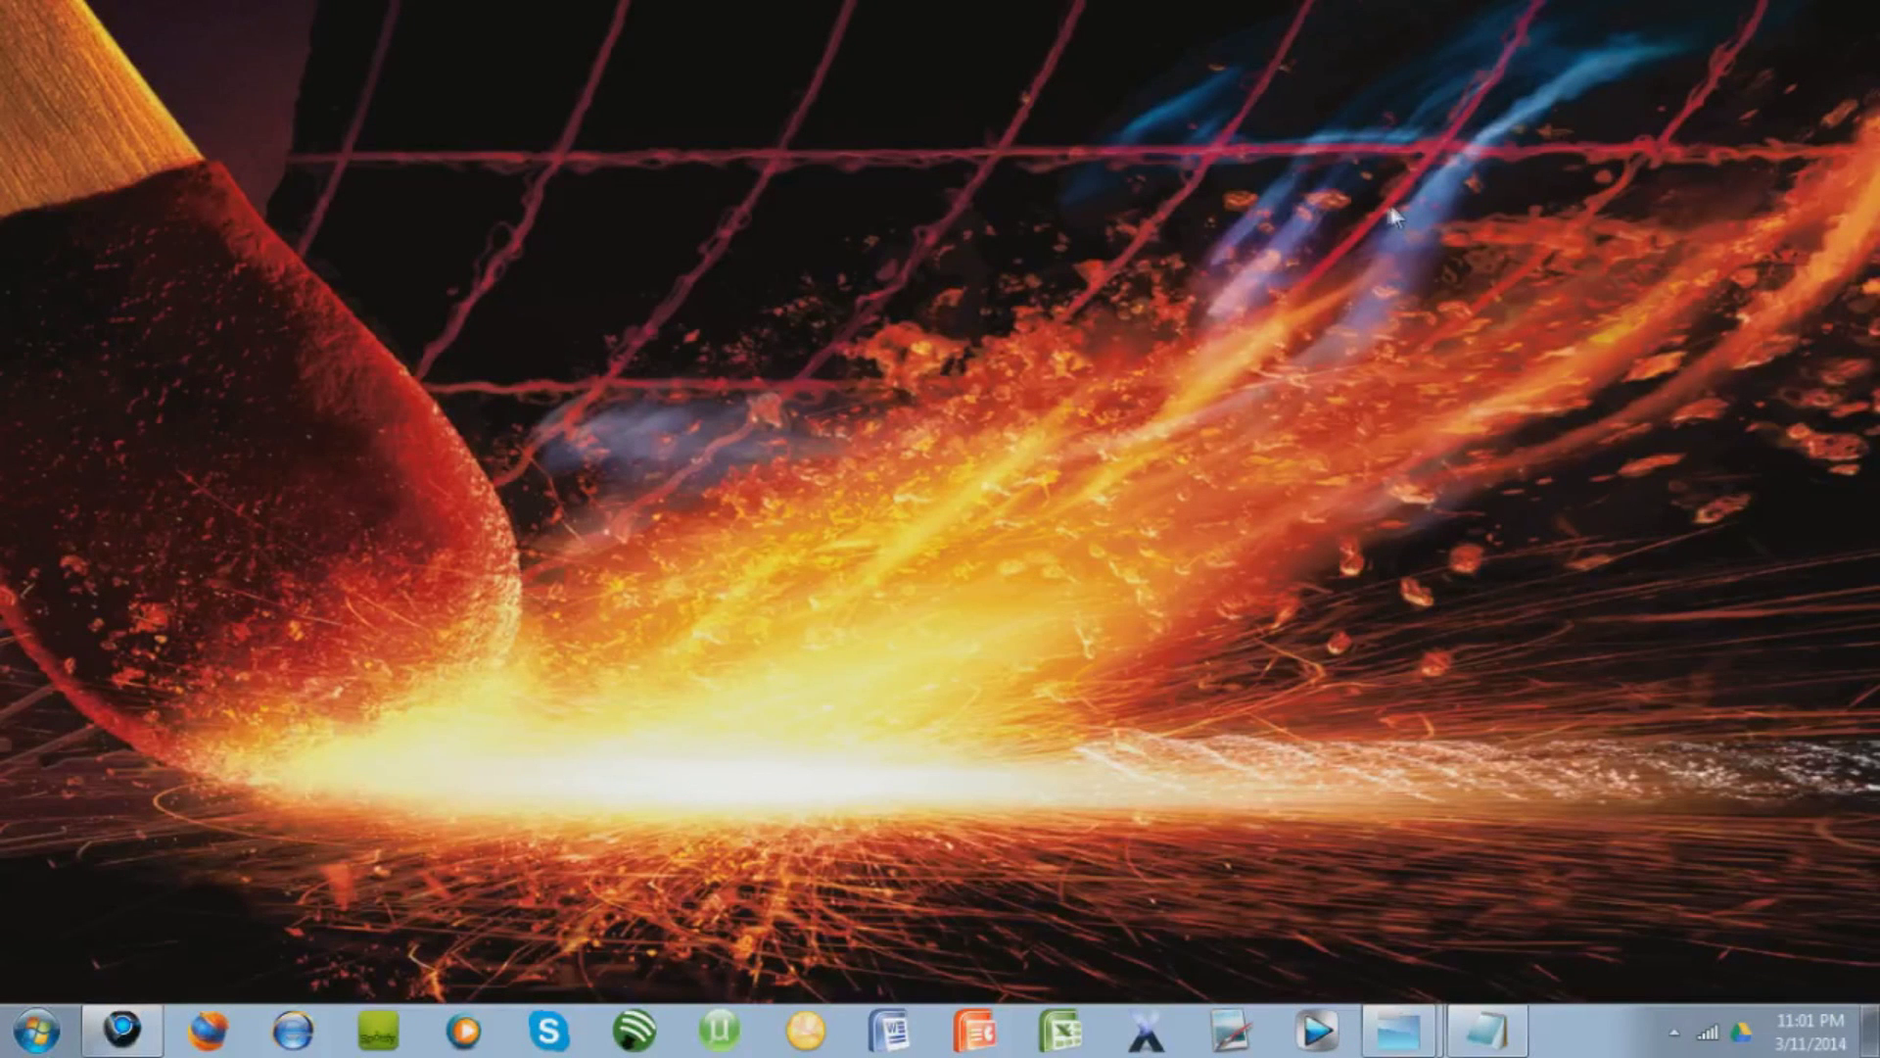
- Start downloading the PPSSPP 0.9.7.2 Windows zip (ppsspp_win.zip) from the PPSSPP downloads page in Chrome
left_click(122, 1031)
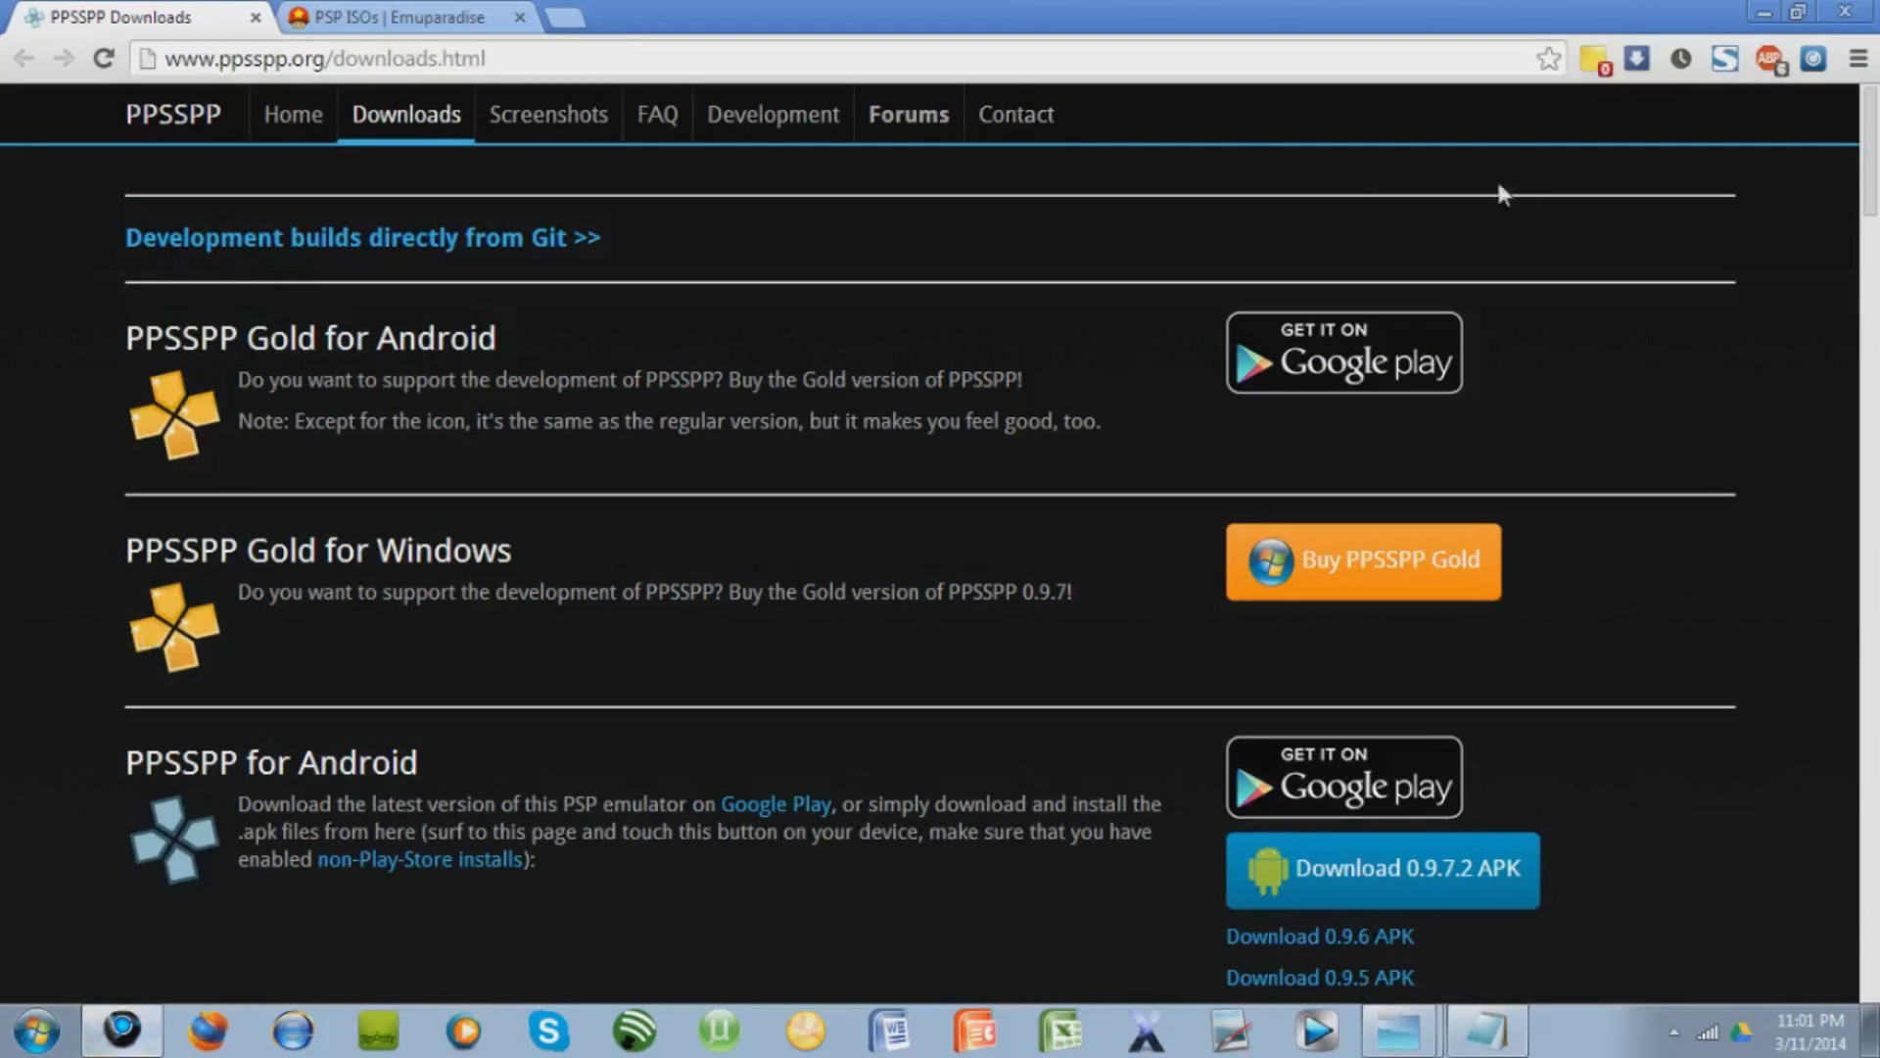
left_click_drag(1868, 195, 1869, 485)
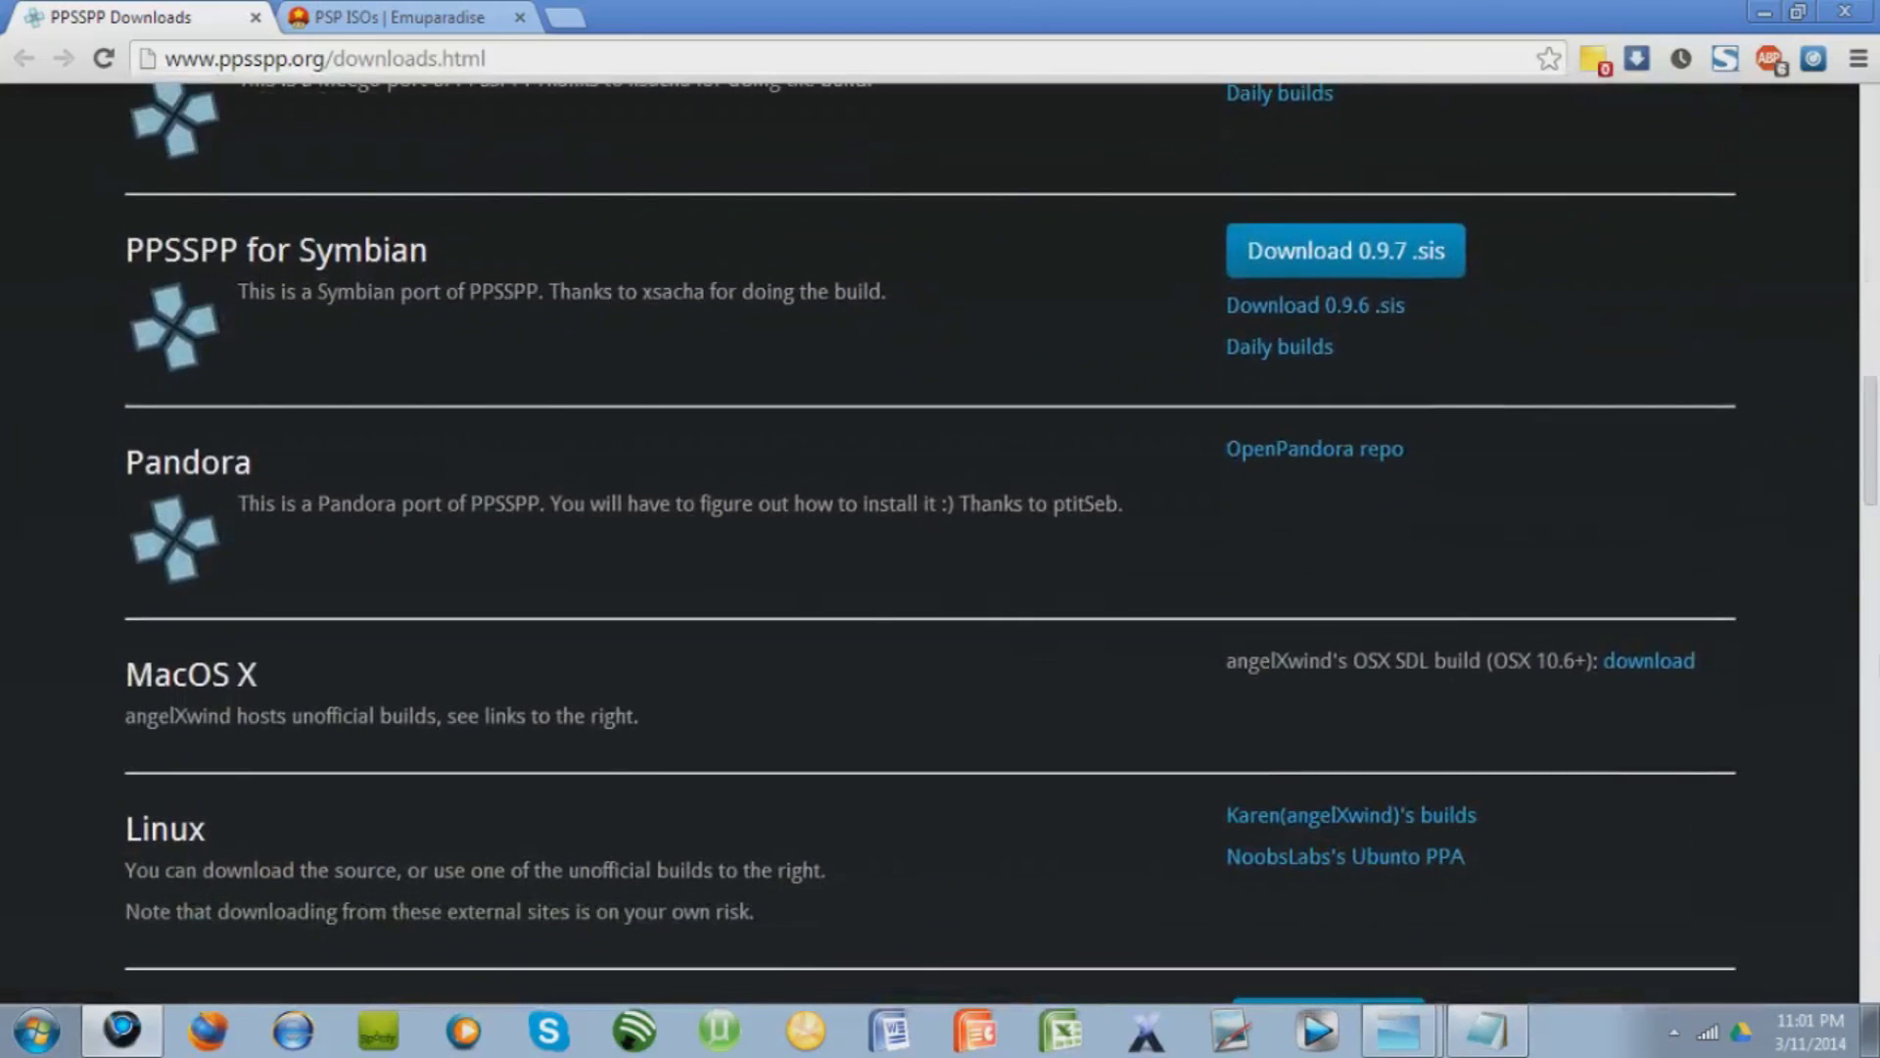
scroll(1865, 389, "up", 14)
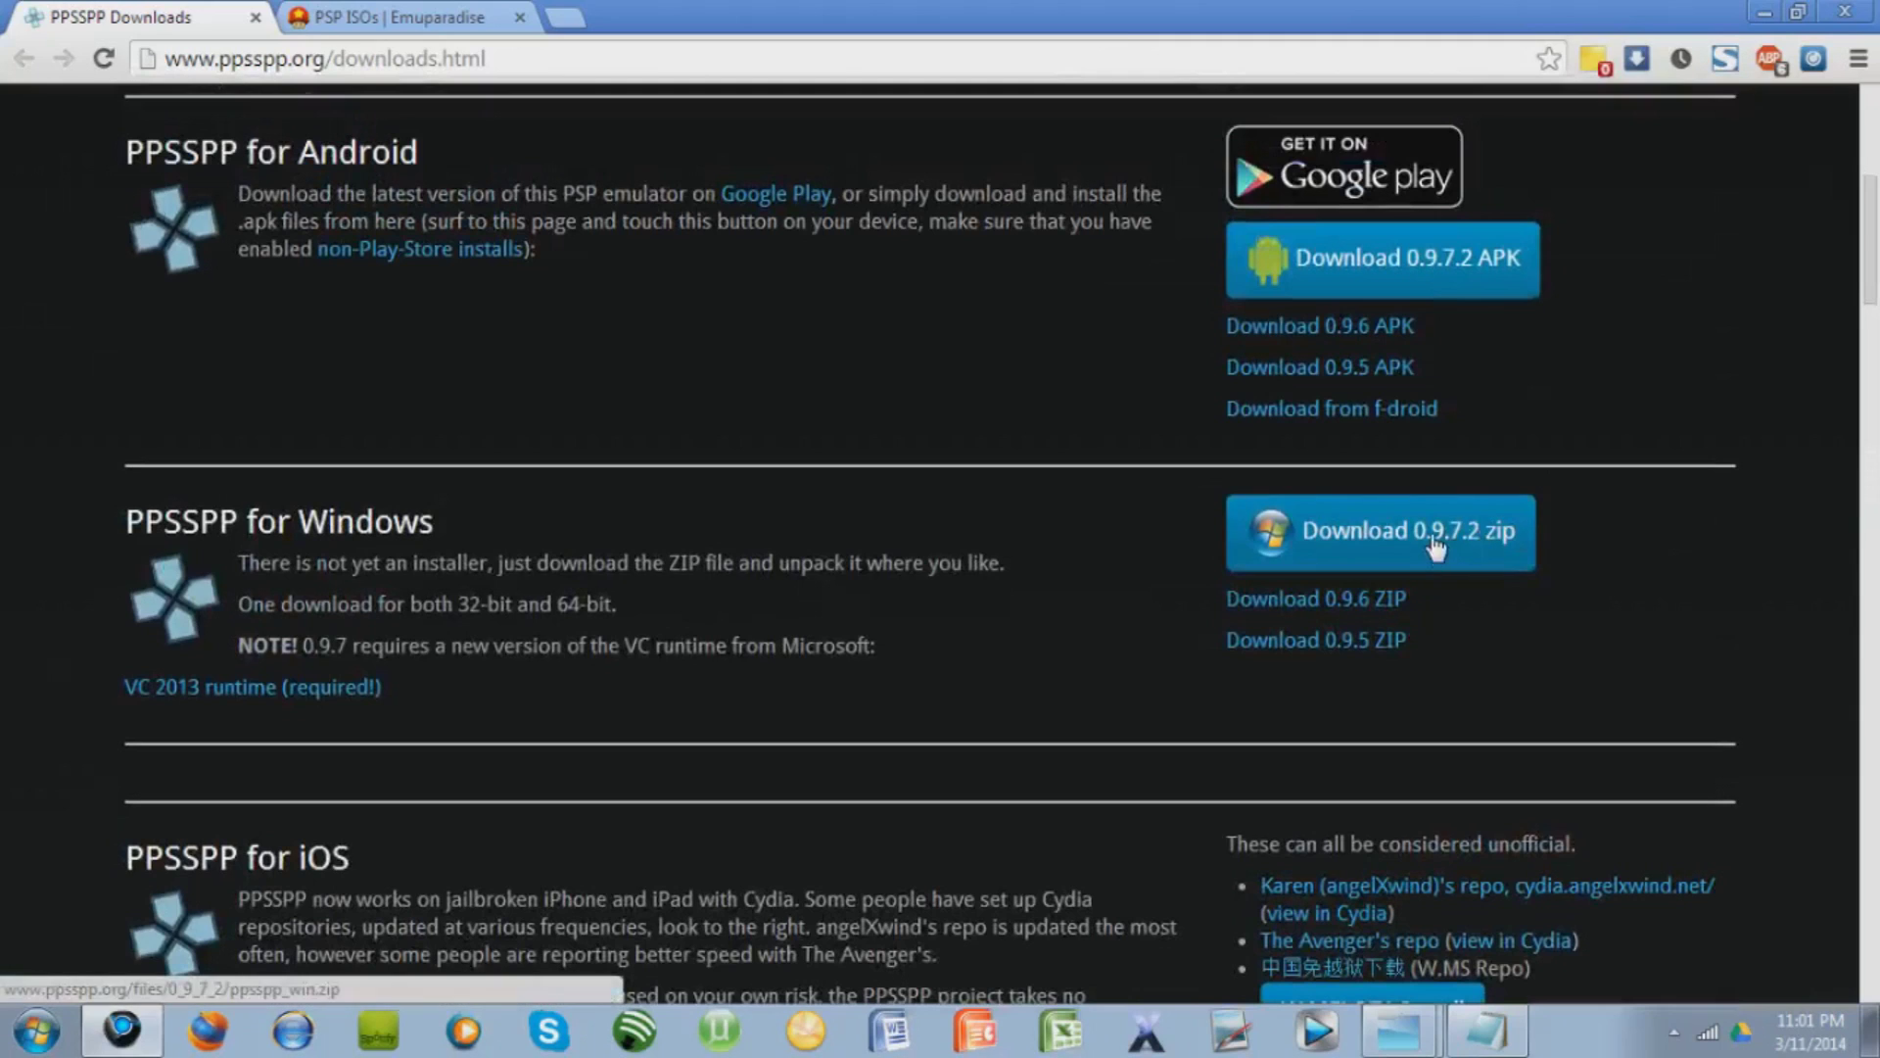
left_click(1436, 549)
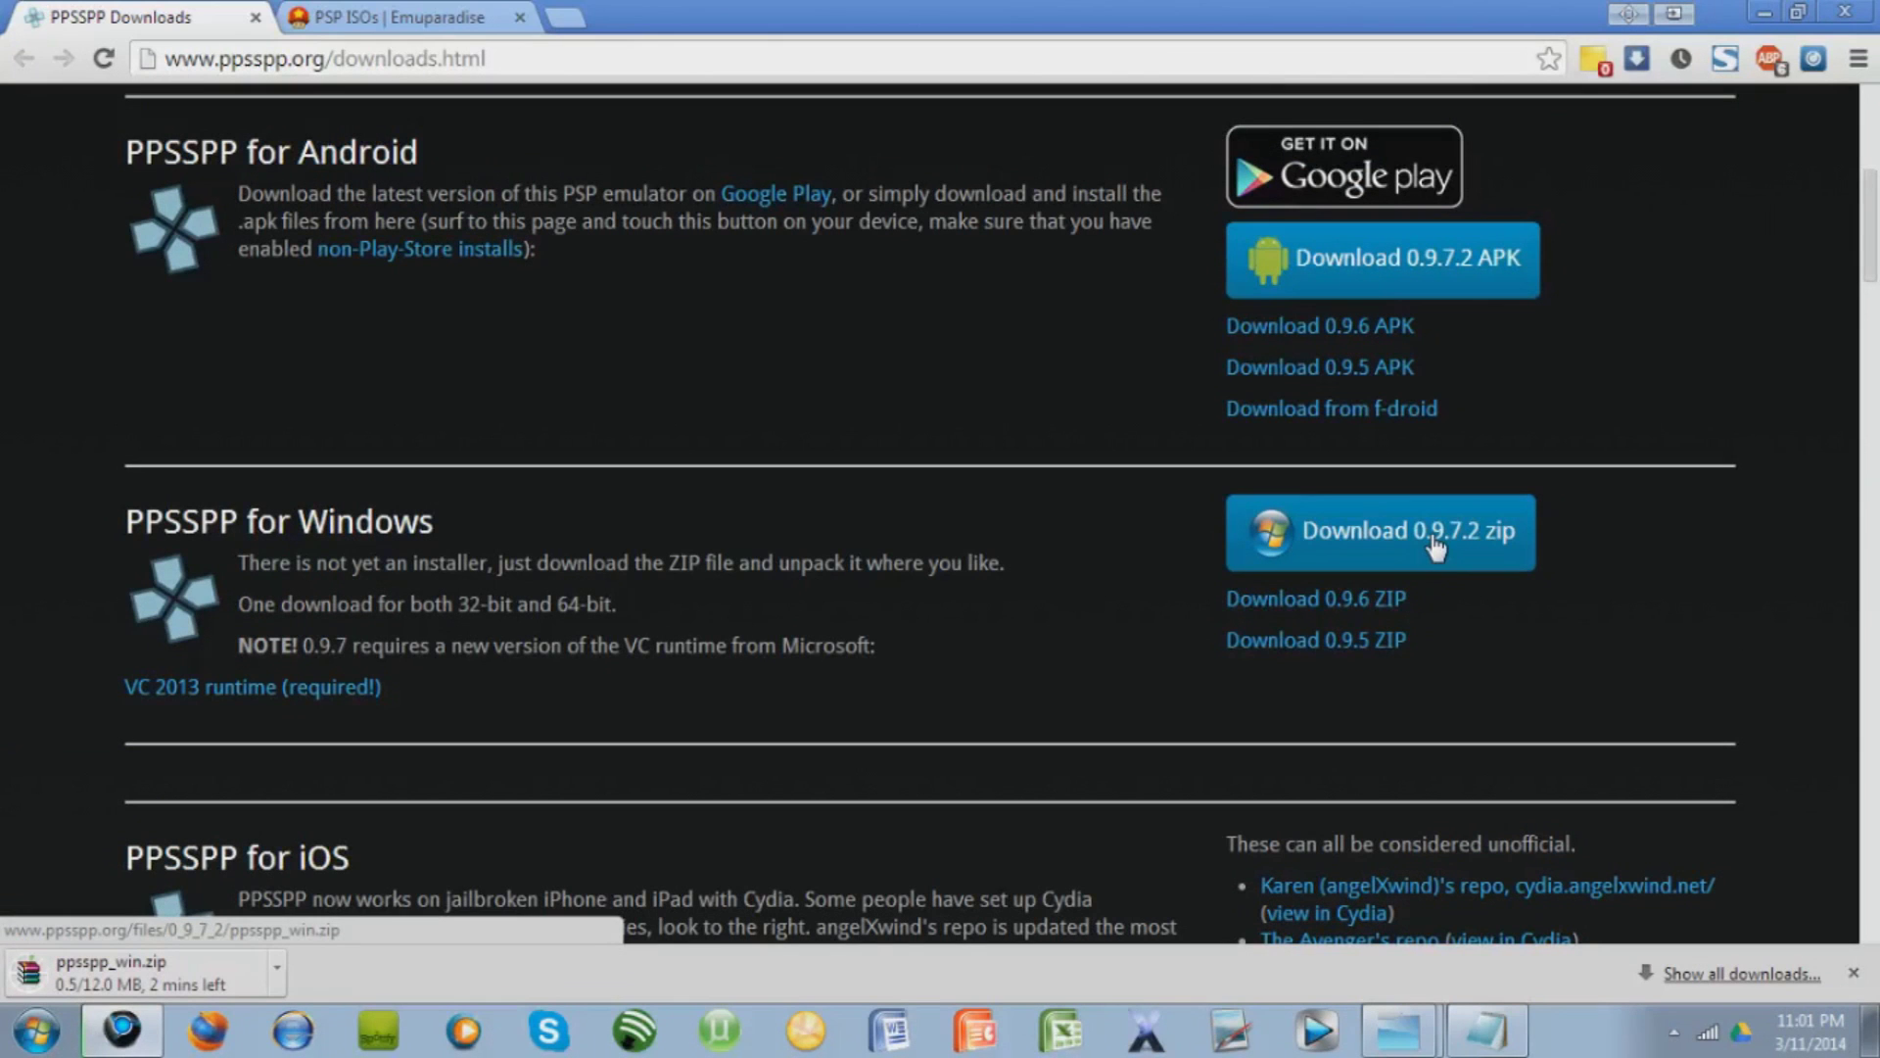
- Go to the Emuparadise PSP ISOs tab and scroll to the PSP ISO Recommendations lists
left_click(400, 10)
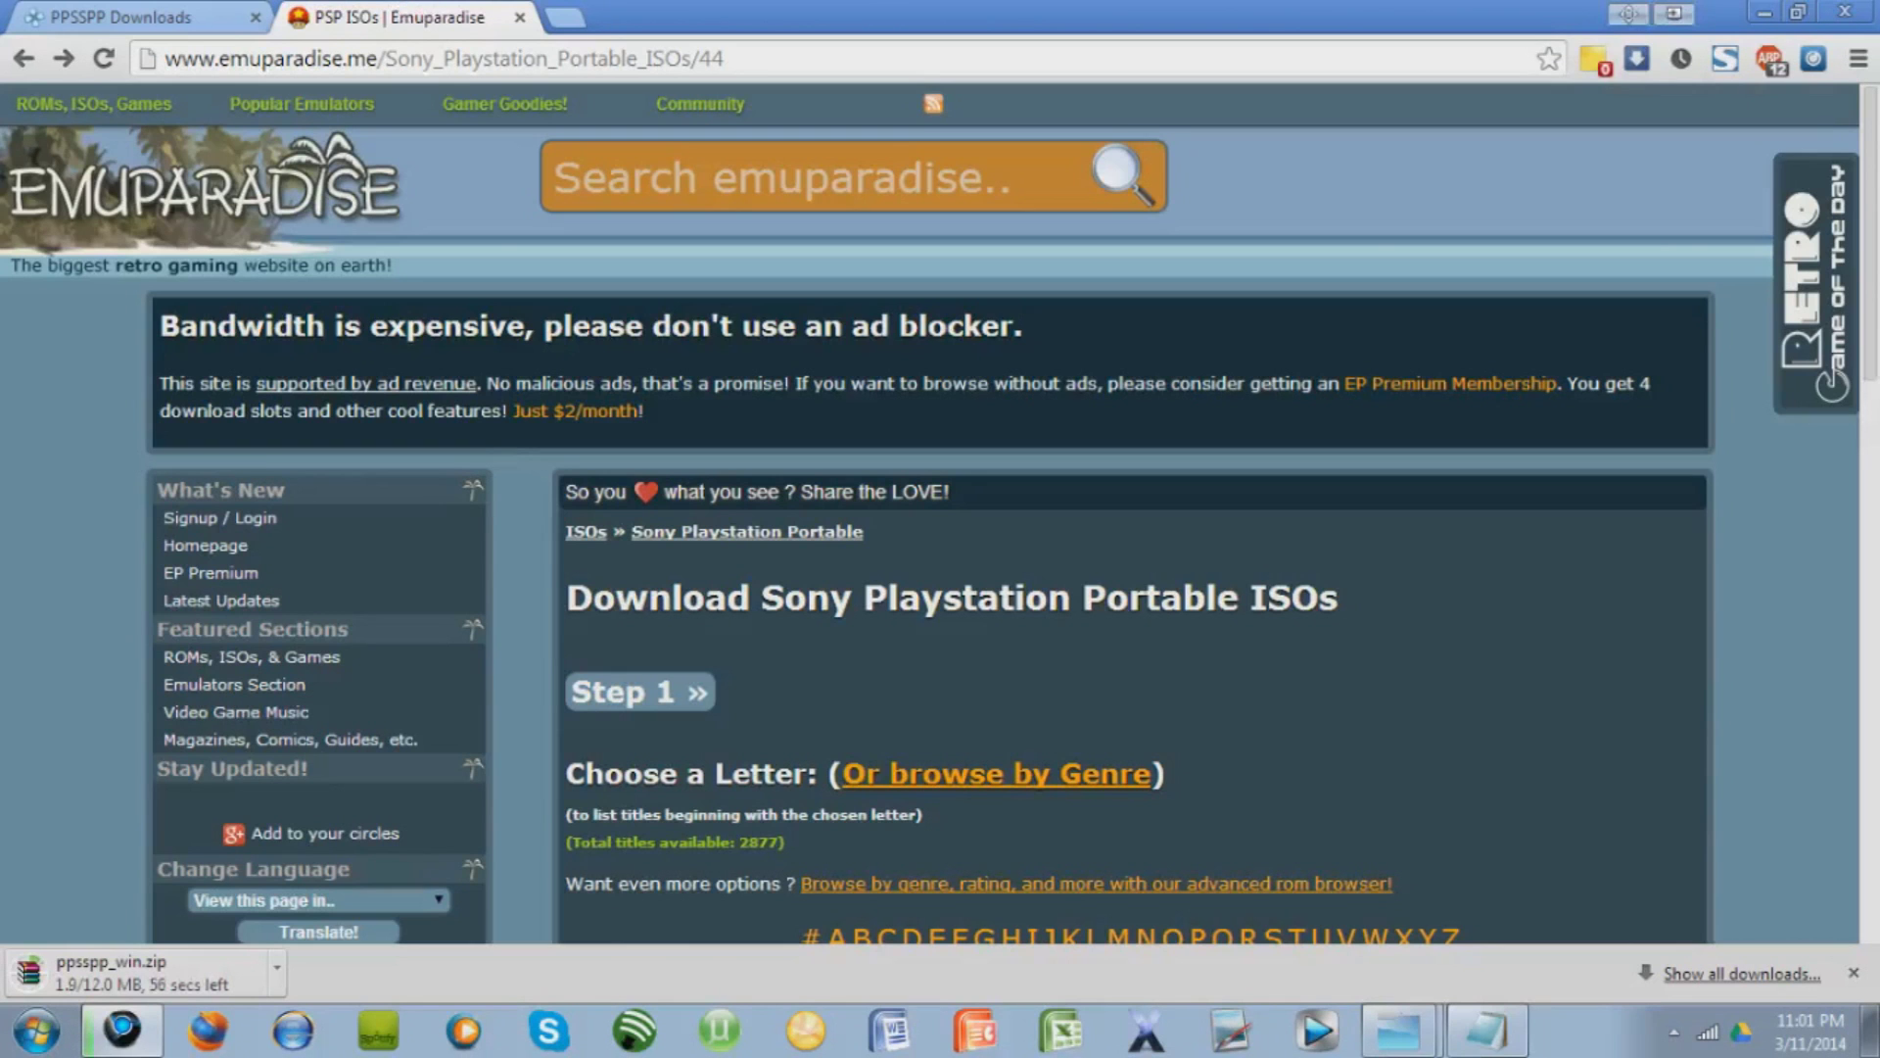
left_click_drag(1857, 335, 1868, 545)
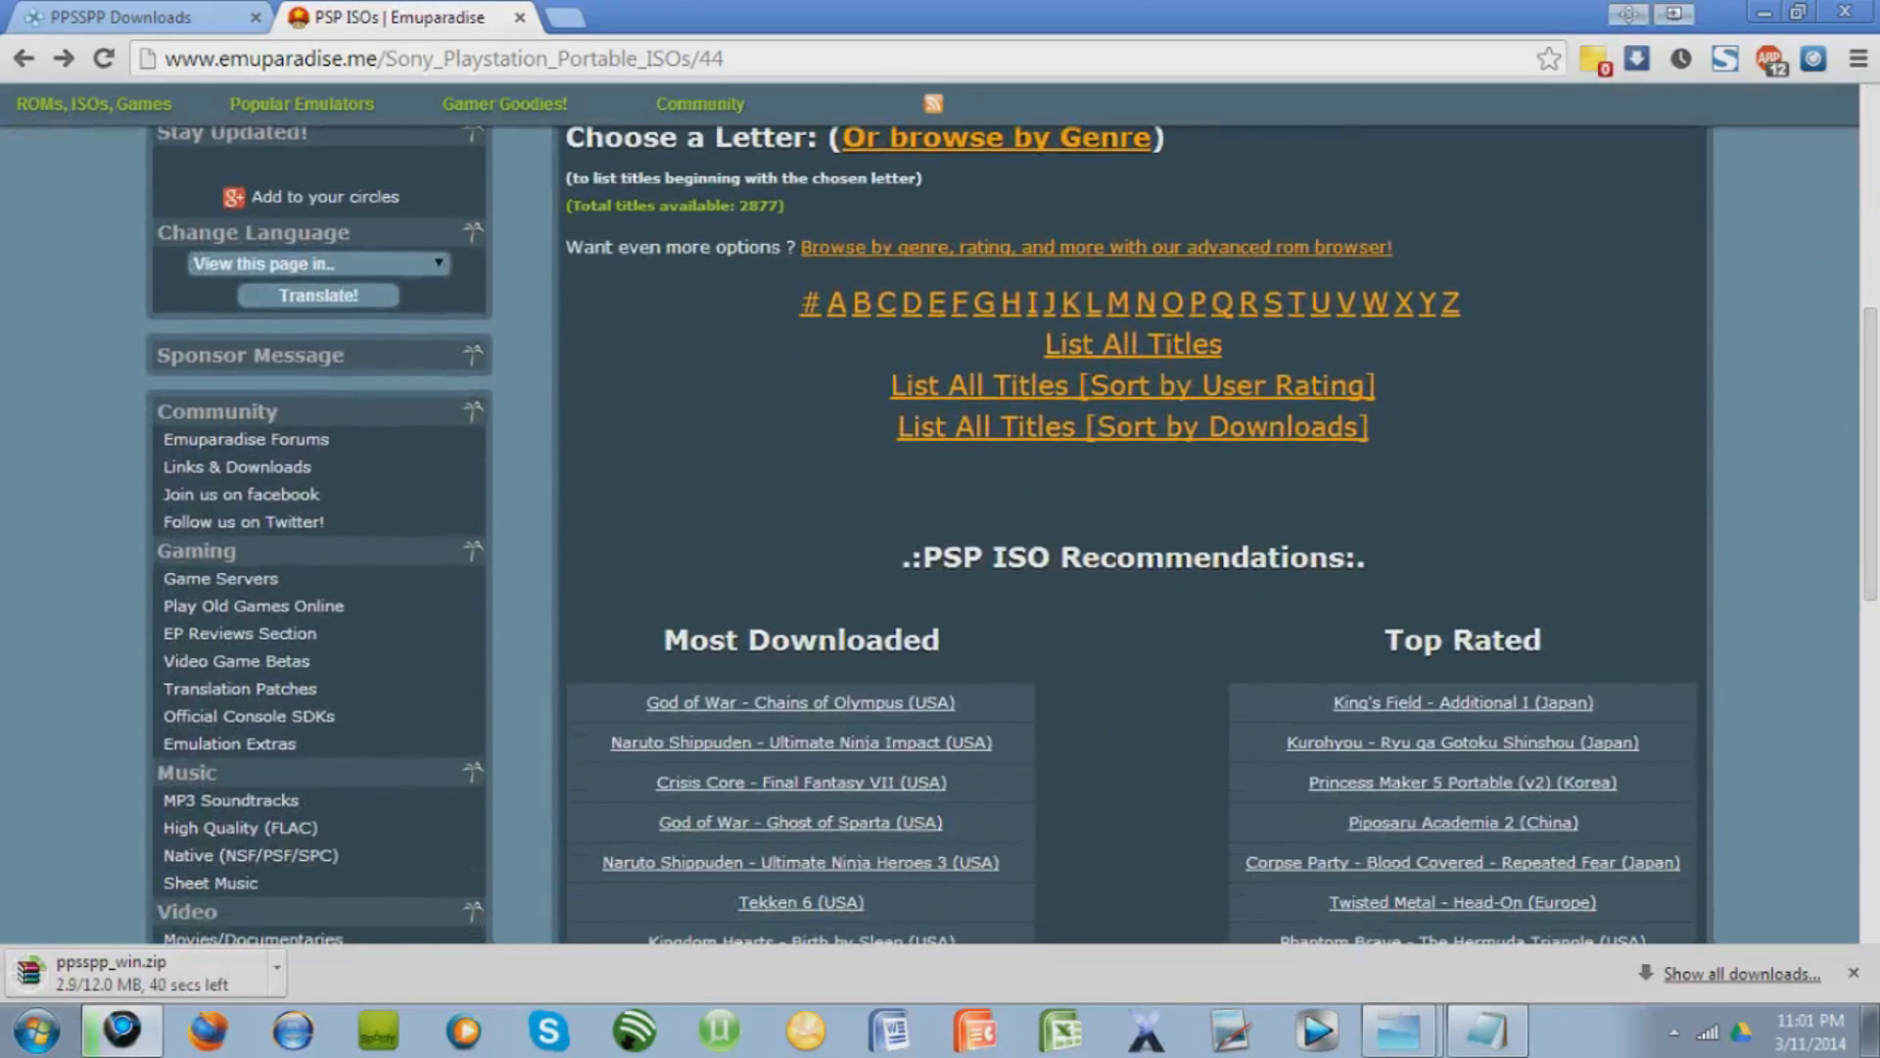
scroll(754, 420, "down", 4)
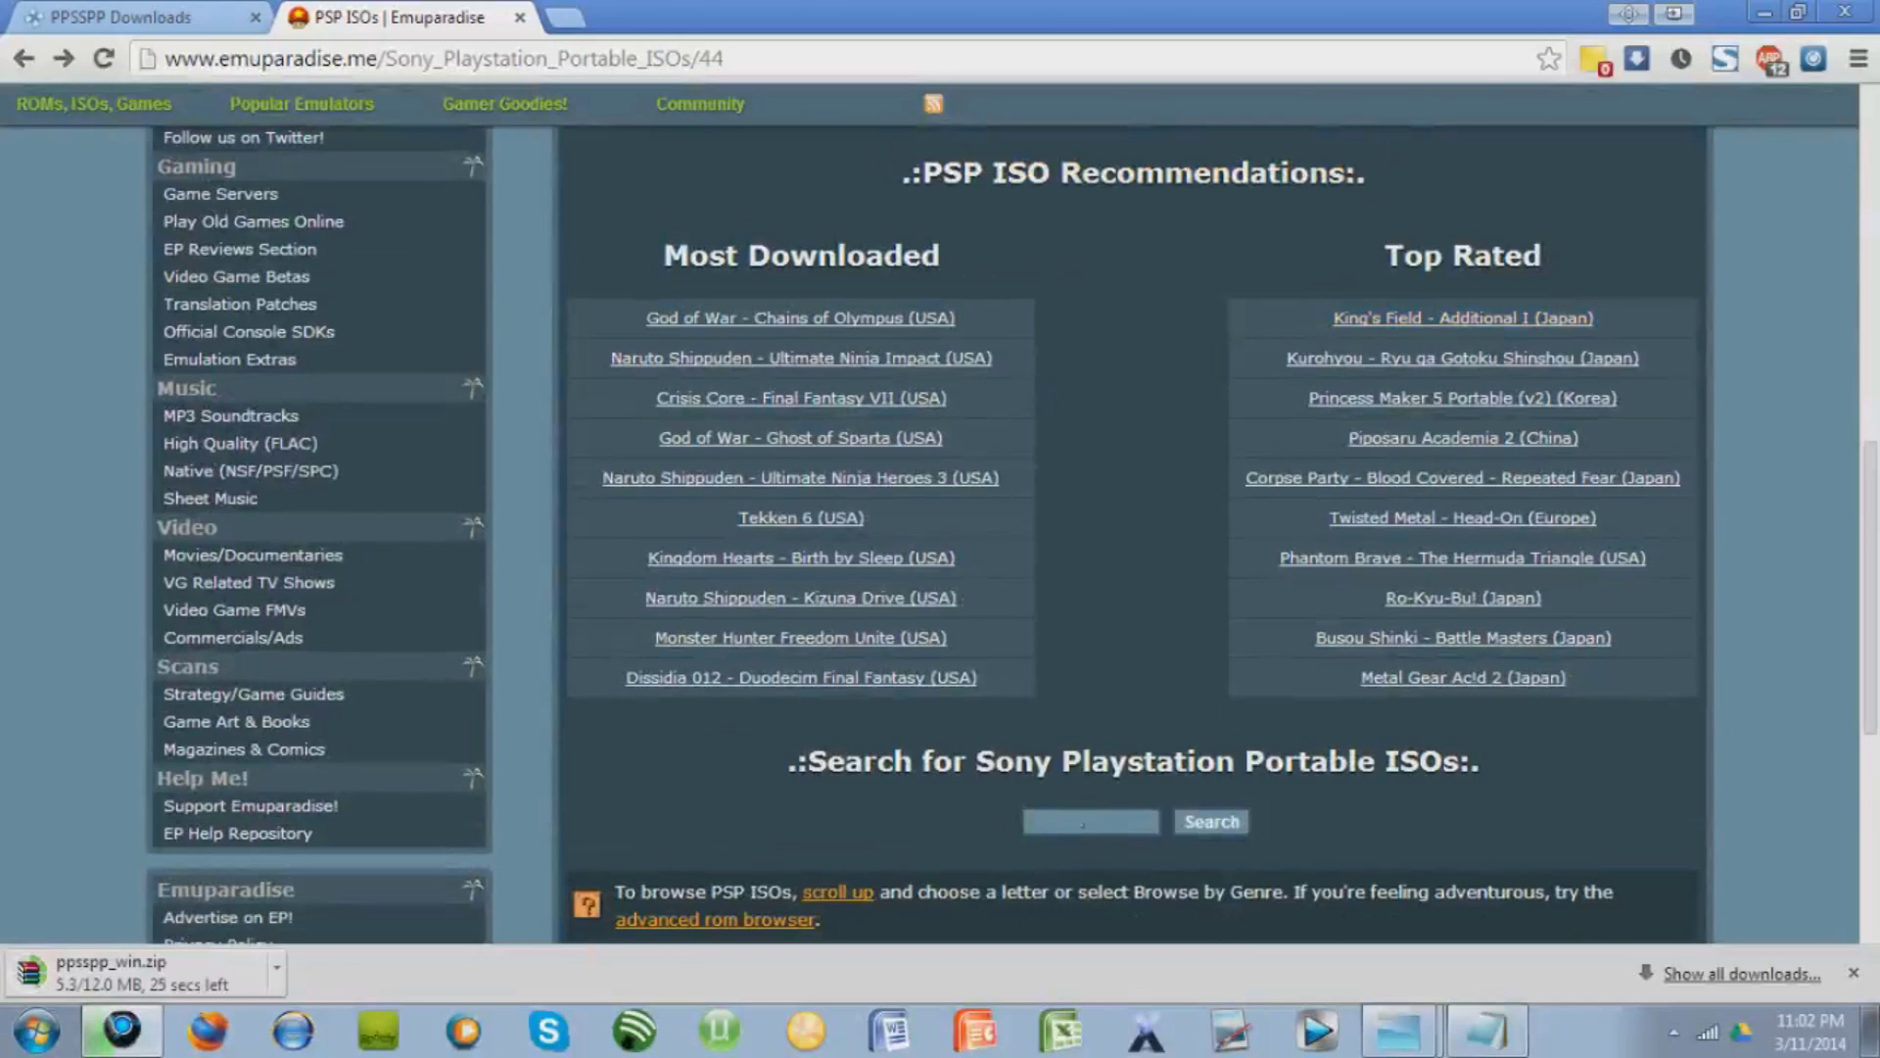
- Open the Monster Hunter Freedom Unite (USA) page and start its 765M direct download
left_click(733, 638)
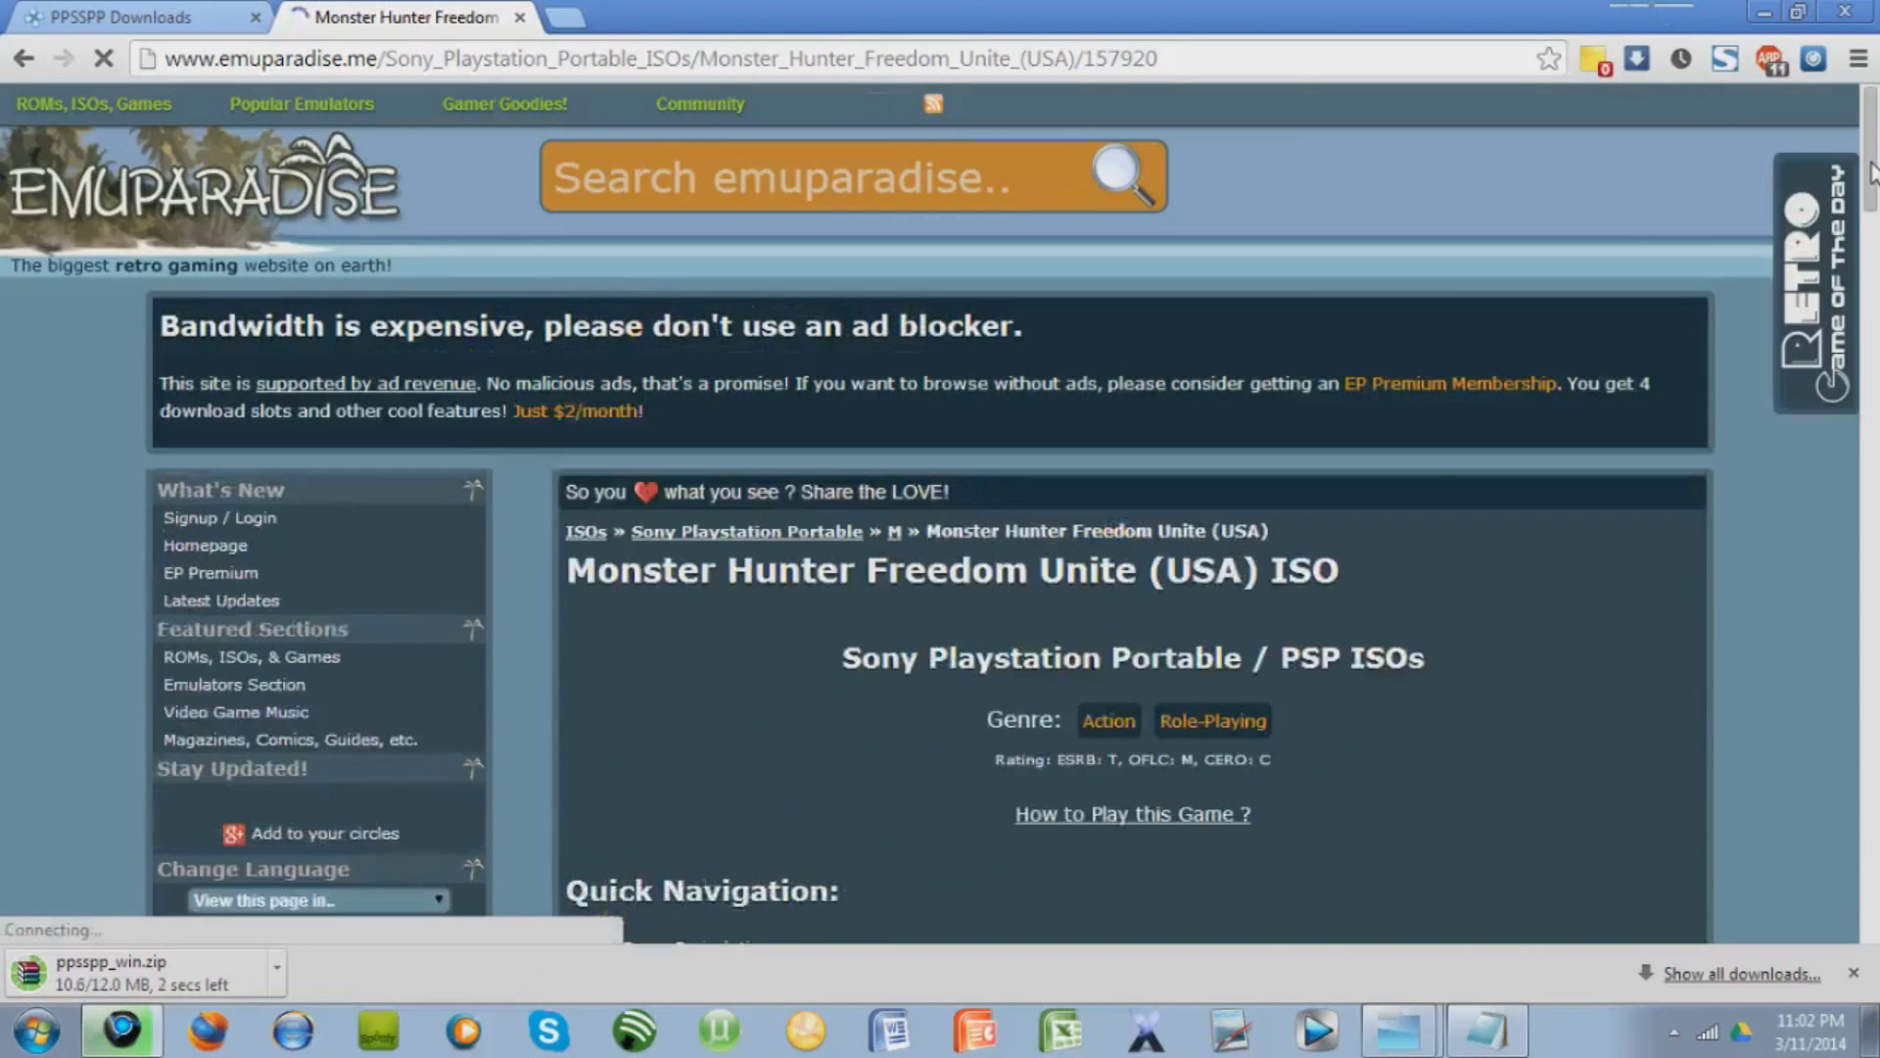
left_click_drag(1872, 177, 1873, 260)
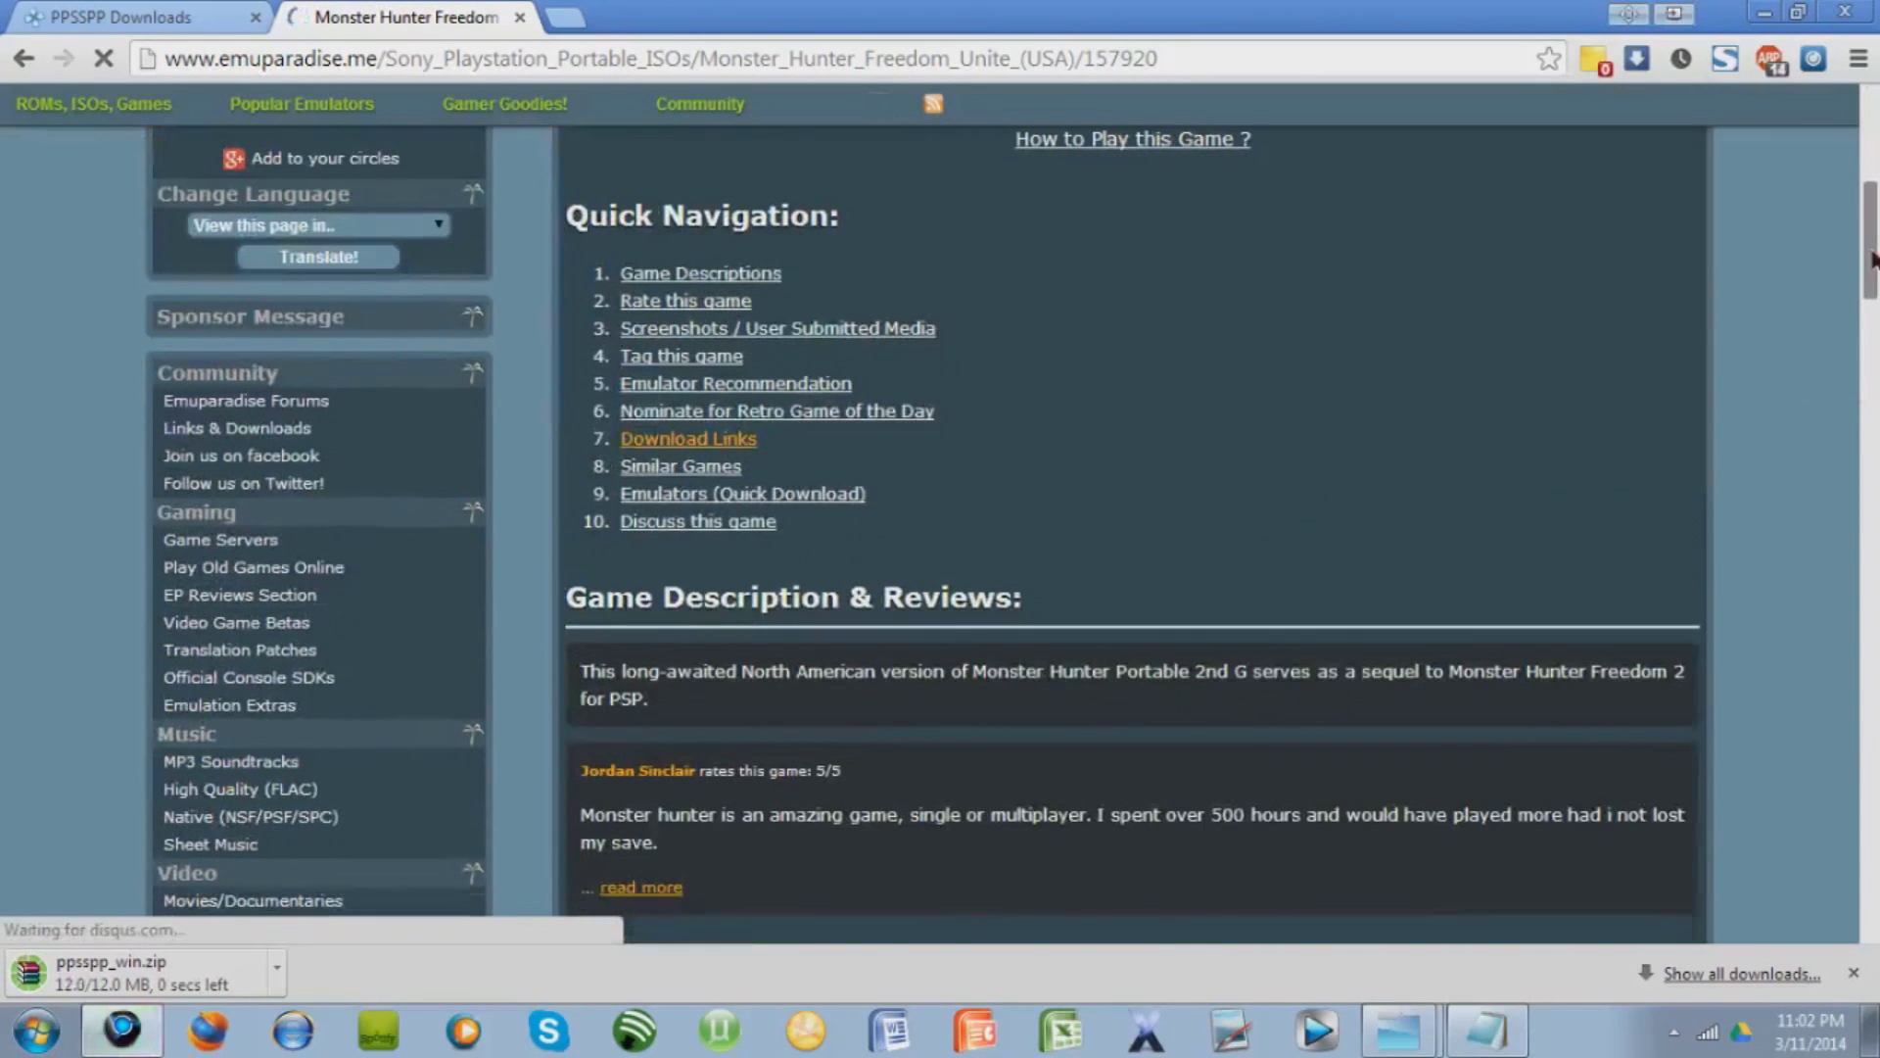
scroll(684, 395, "down", 1)
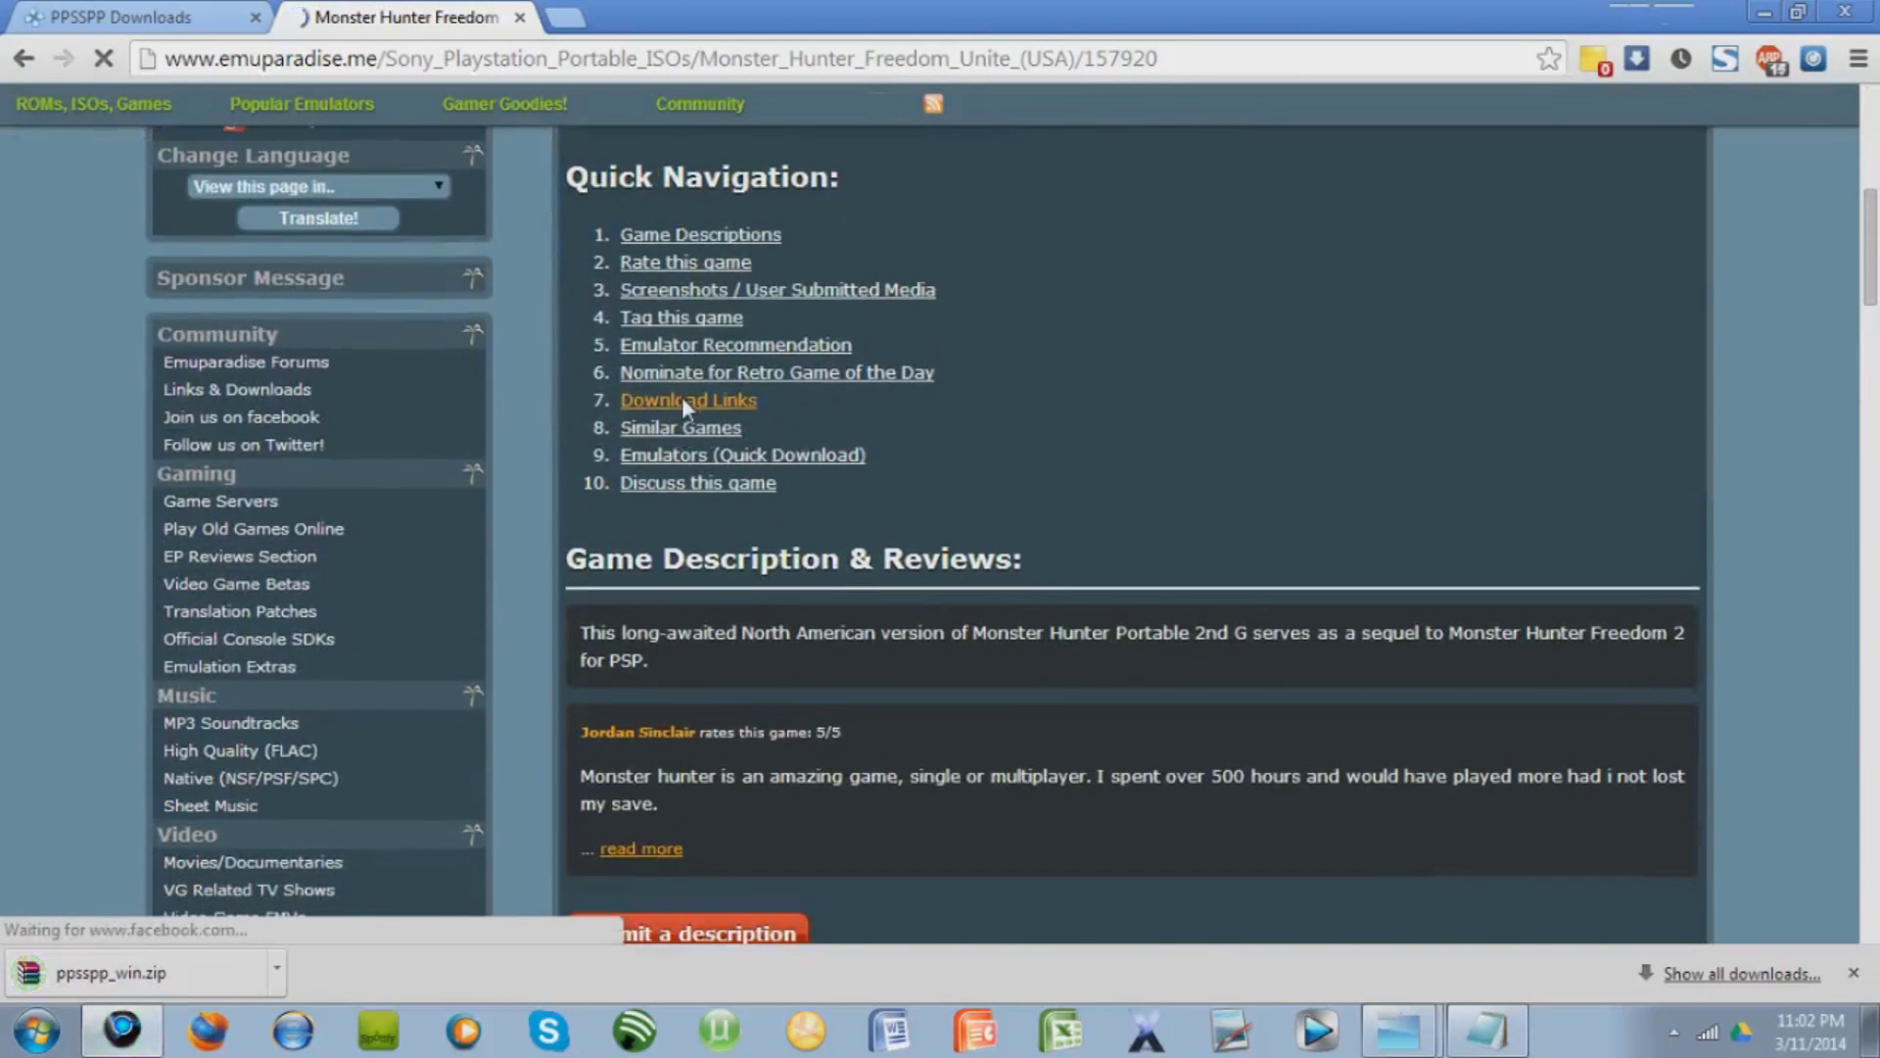
left_click(685, 401)
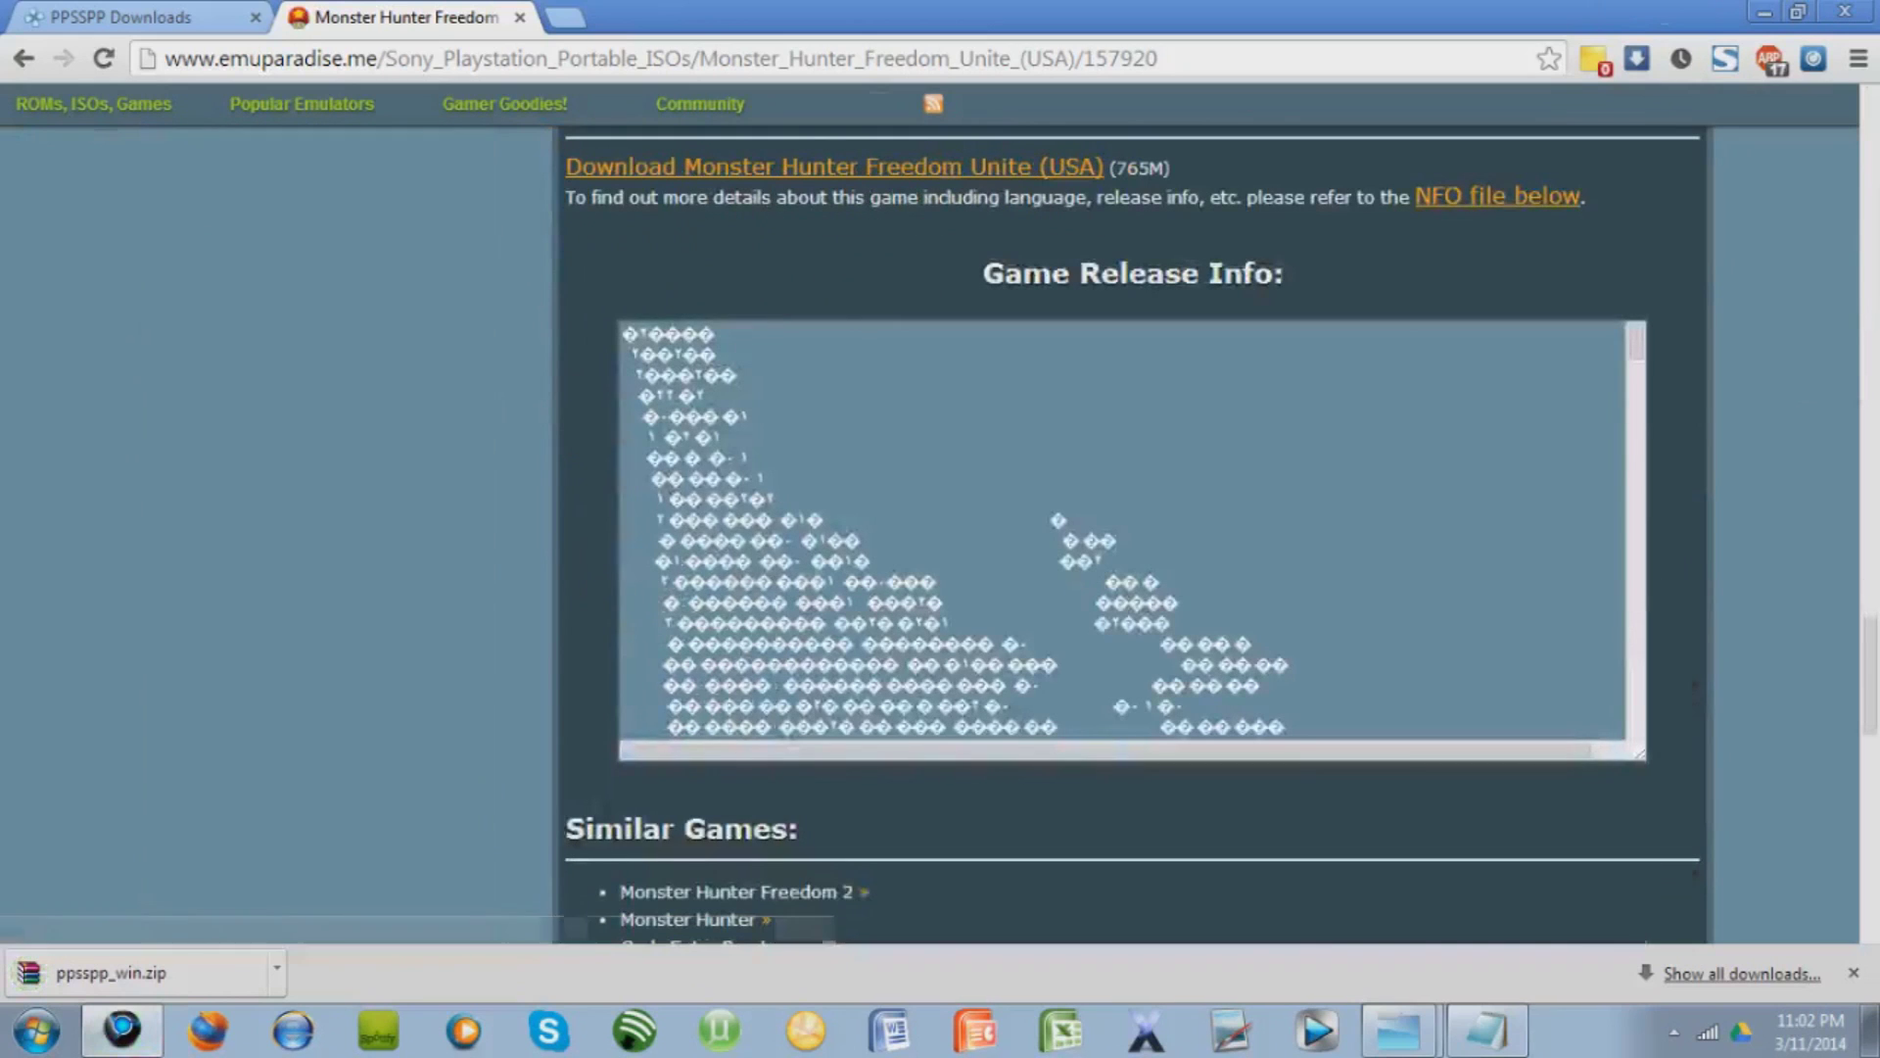
left_click(609, 173)
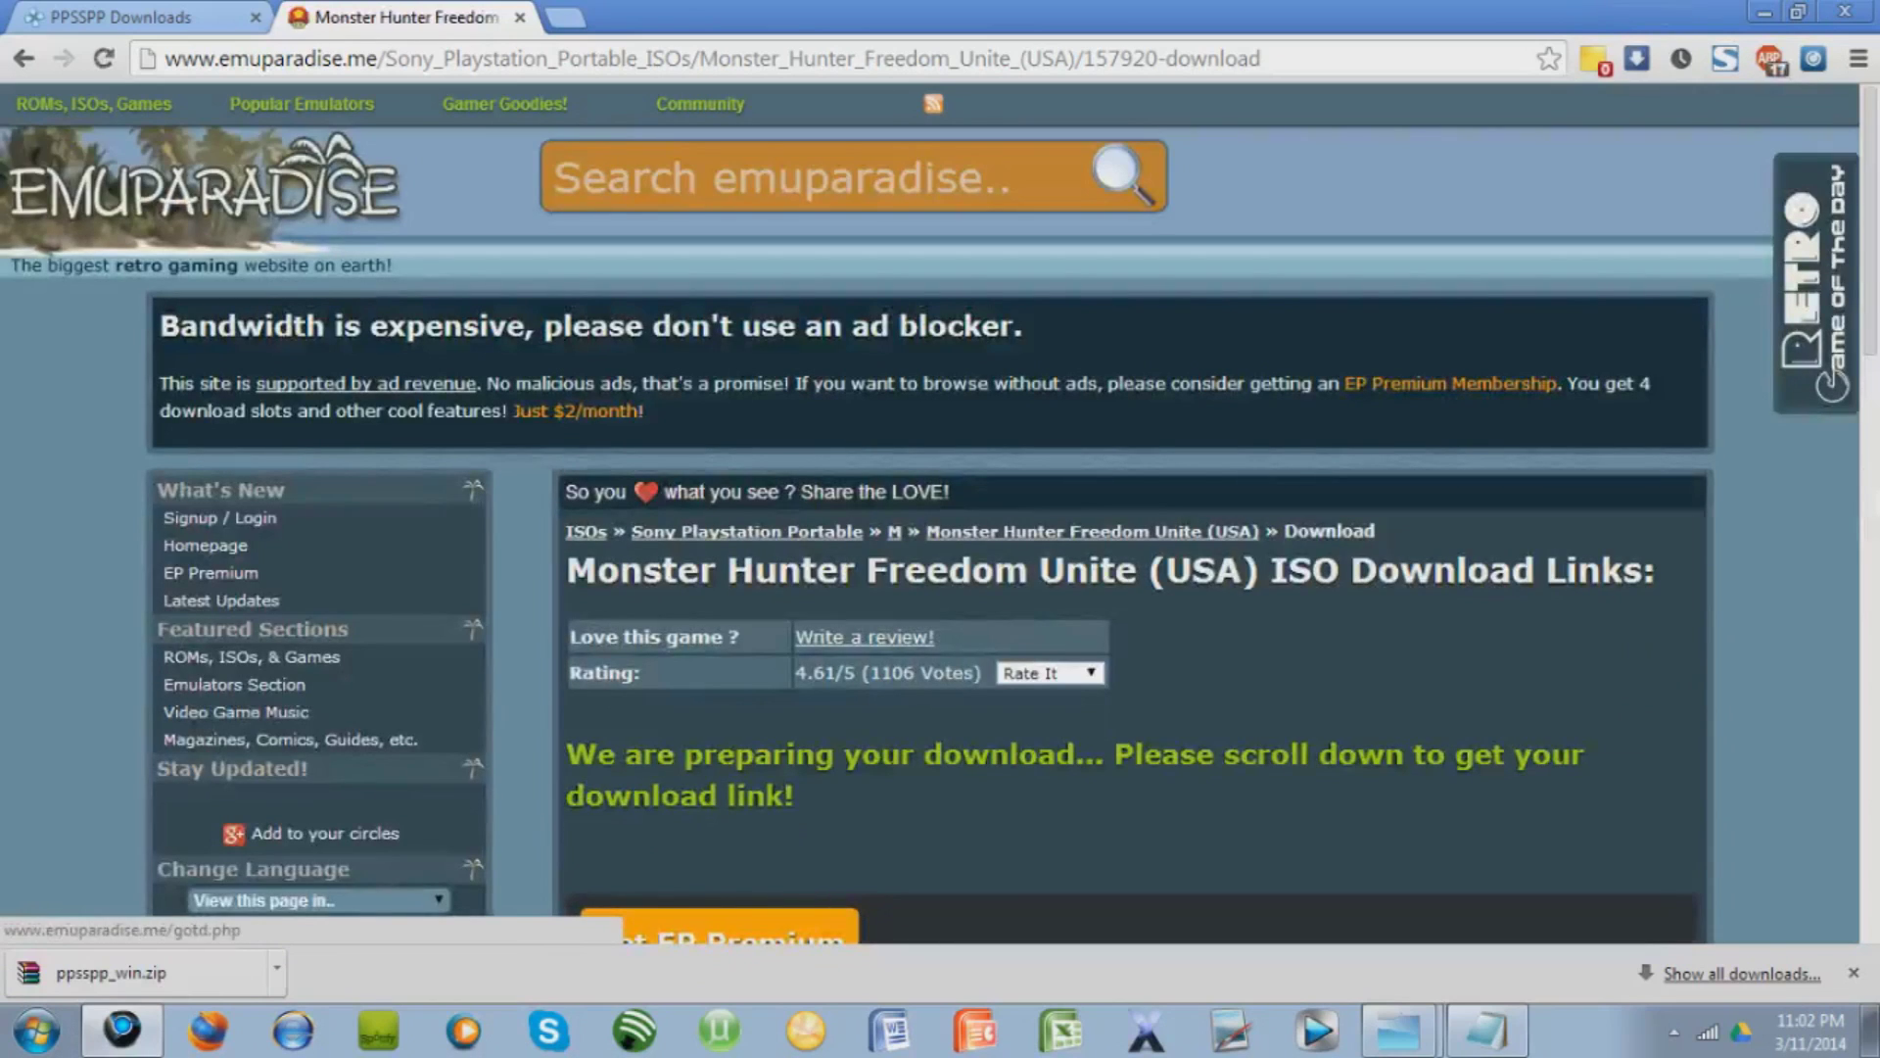
mouse_move(1870, 299)
left_mouse_down()
mouse_move(1871, 614)
mouse_move(1870, 583)
left_mouse_up()
left_click(823, 519)
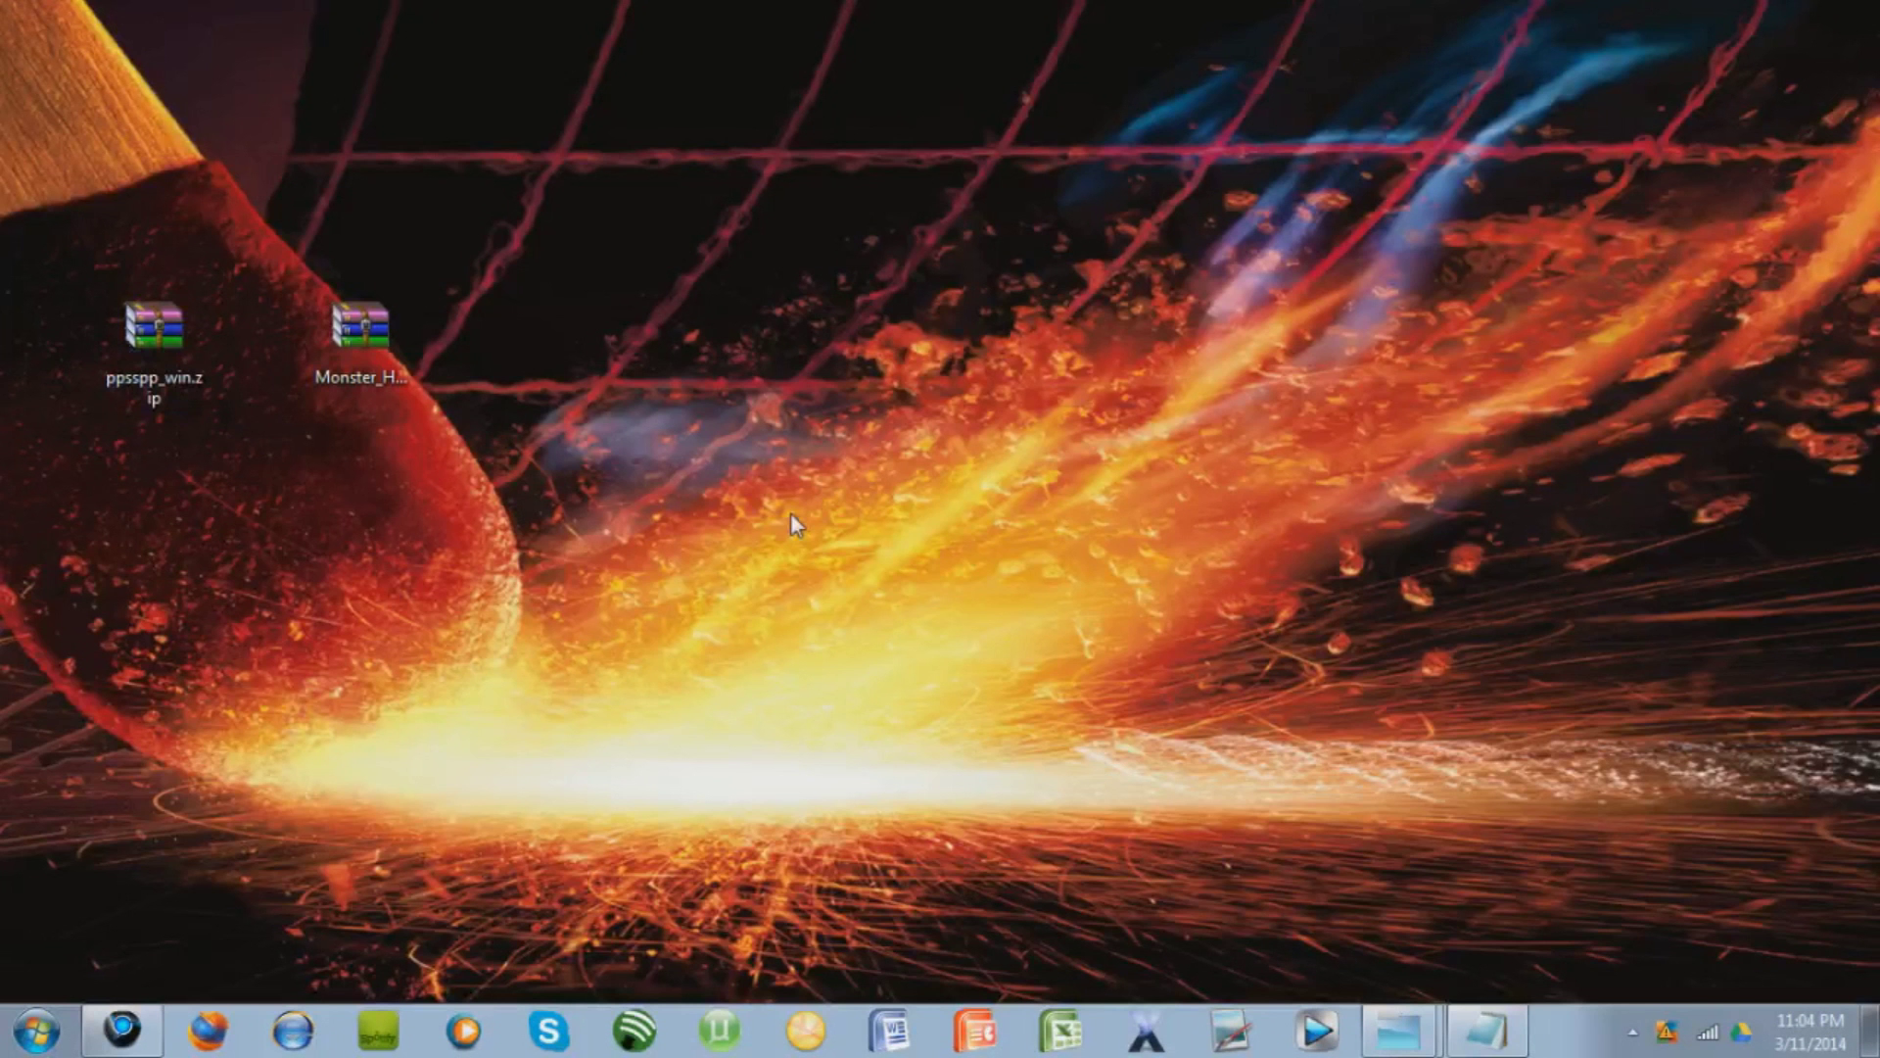
- Extract ppsspp_win.zip and the Monster Hunter archive onto the desktop with Extract Here
right_click(149, 344)
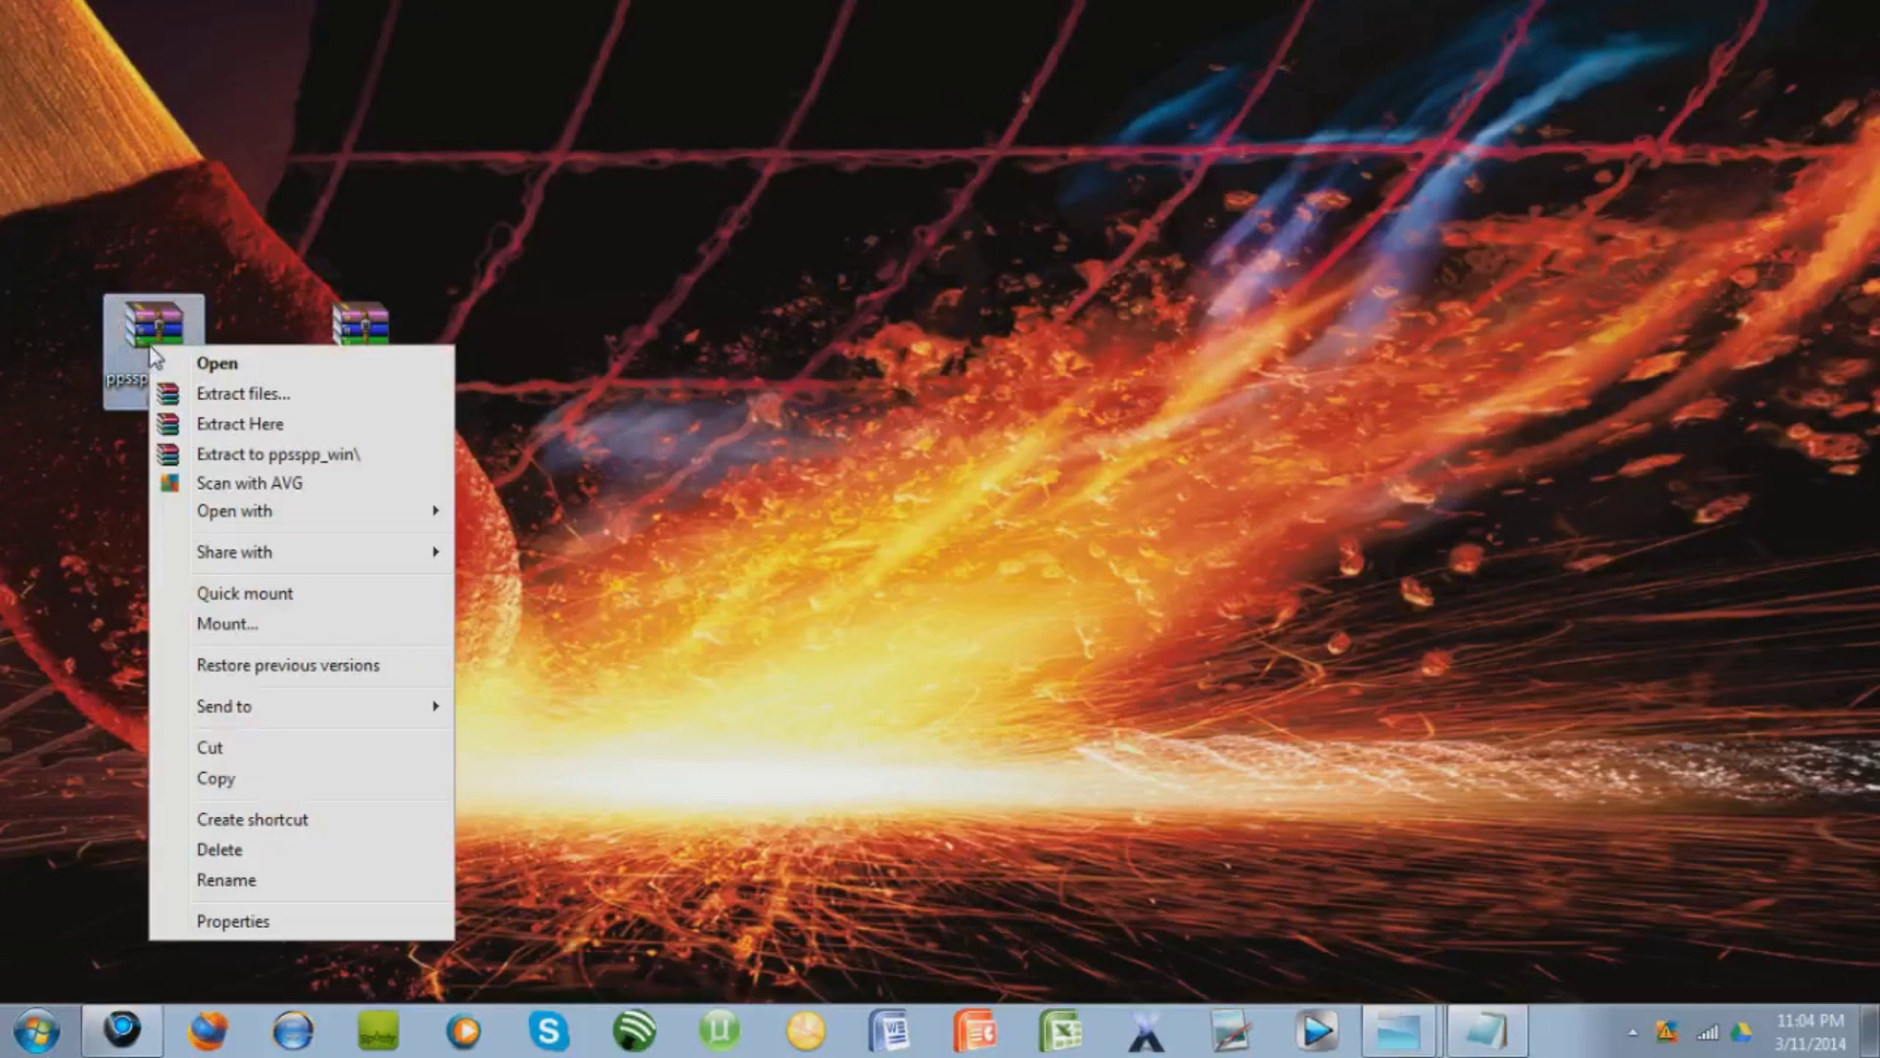
left_click(217, 424)
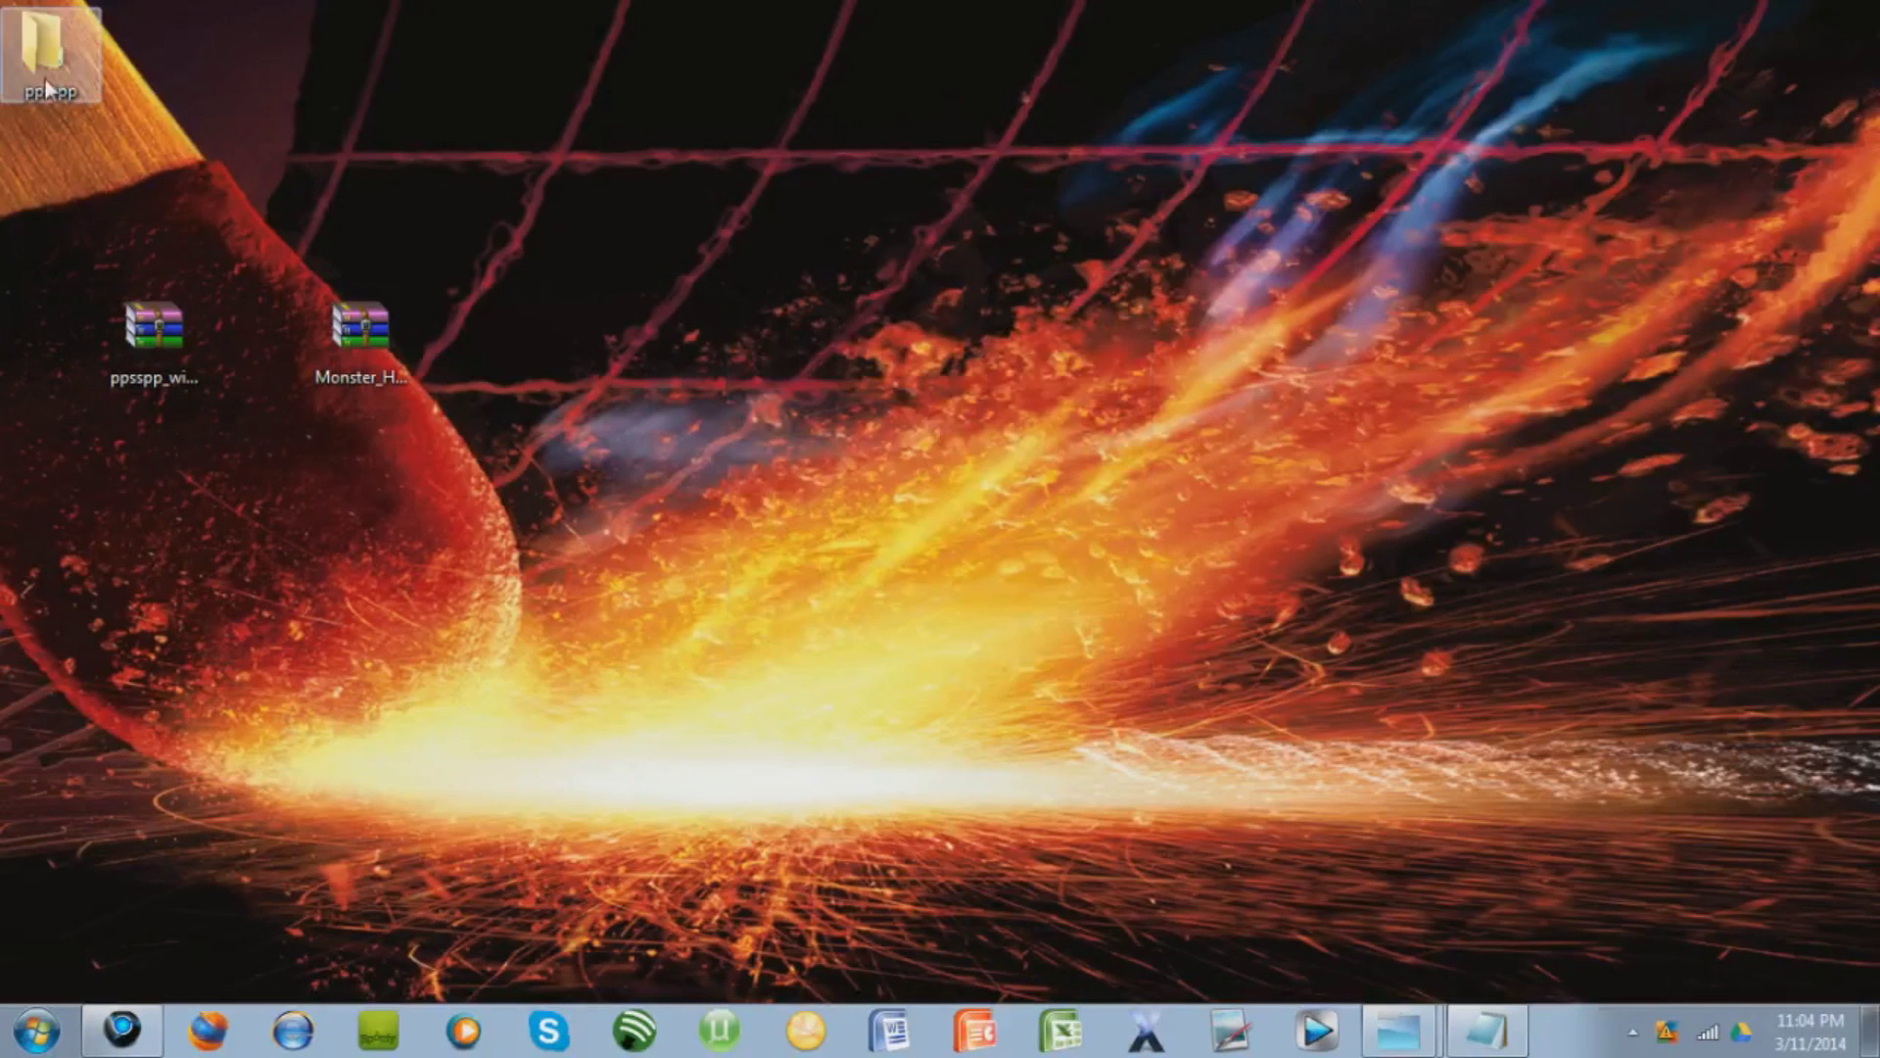
left_click_drag(728, 293, 719, 338)
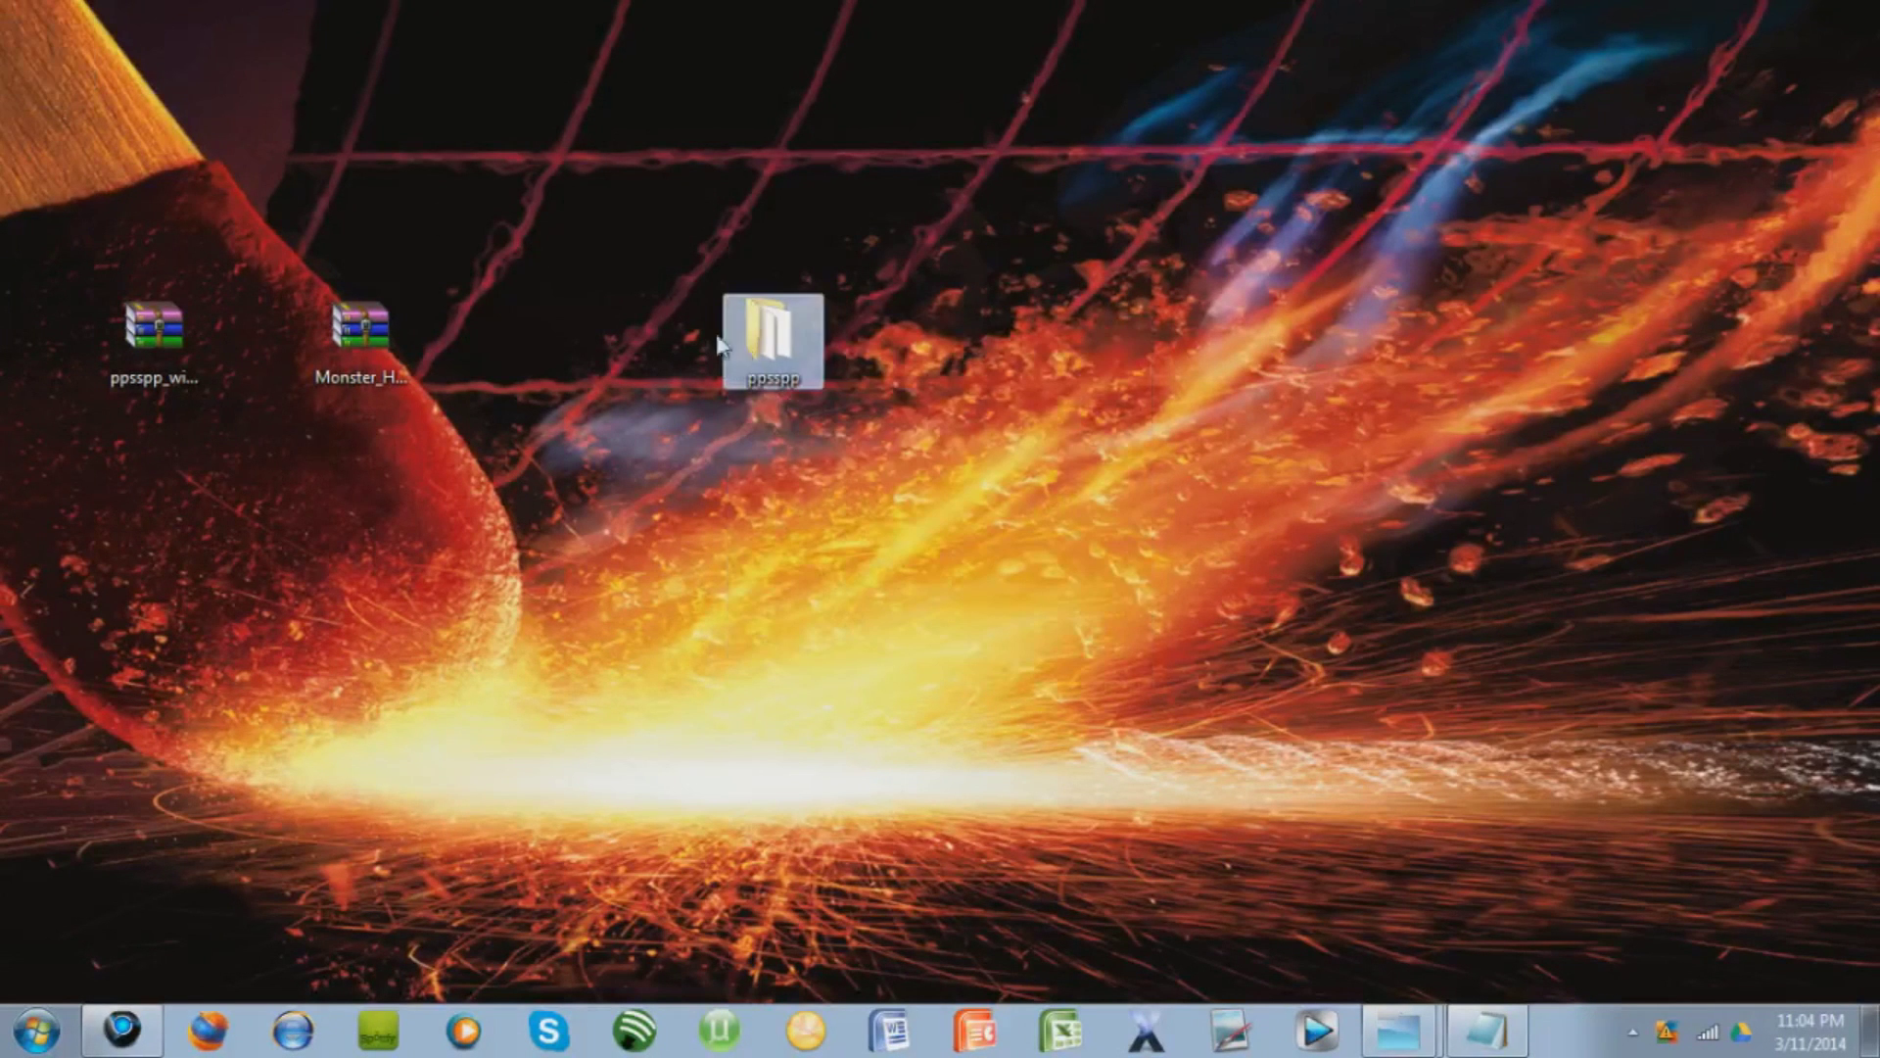
left_click(701, 350)
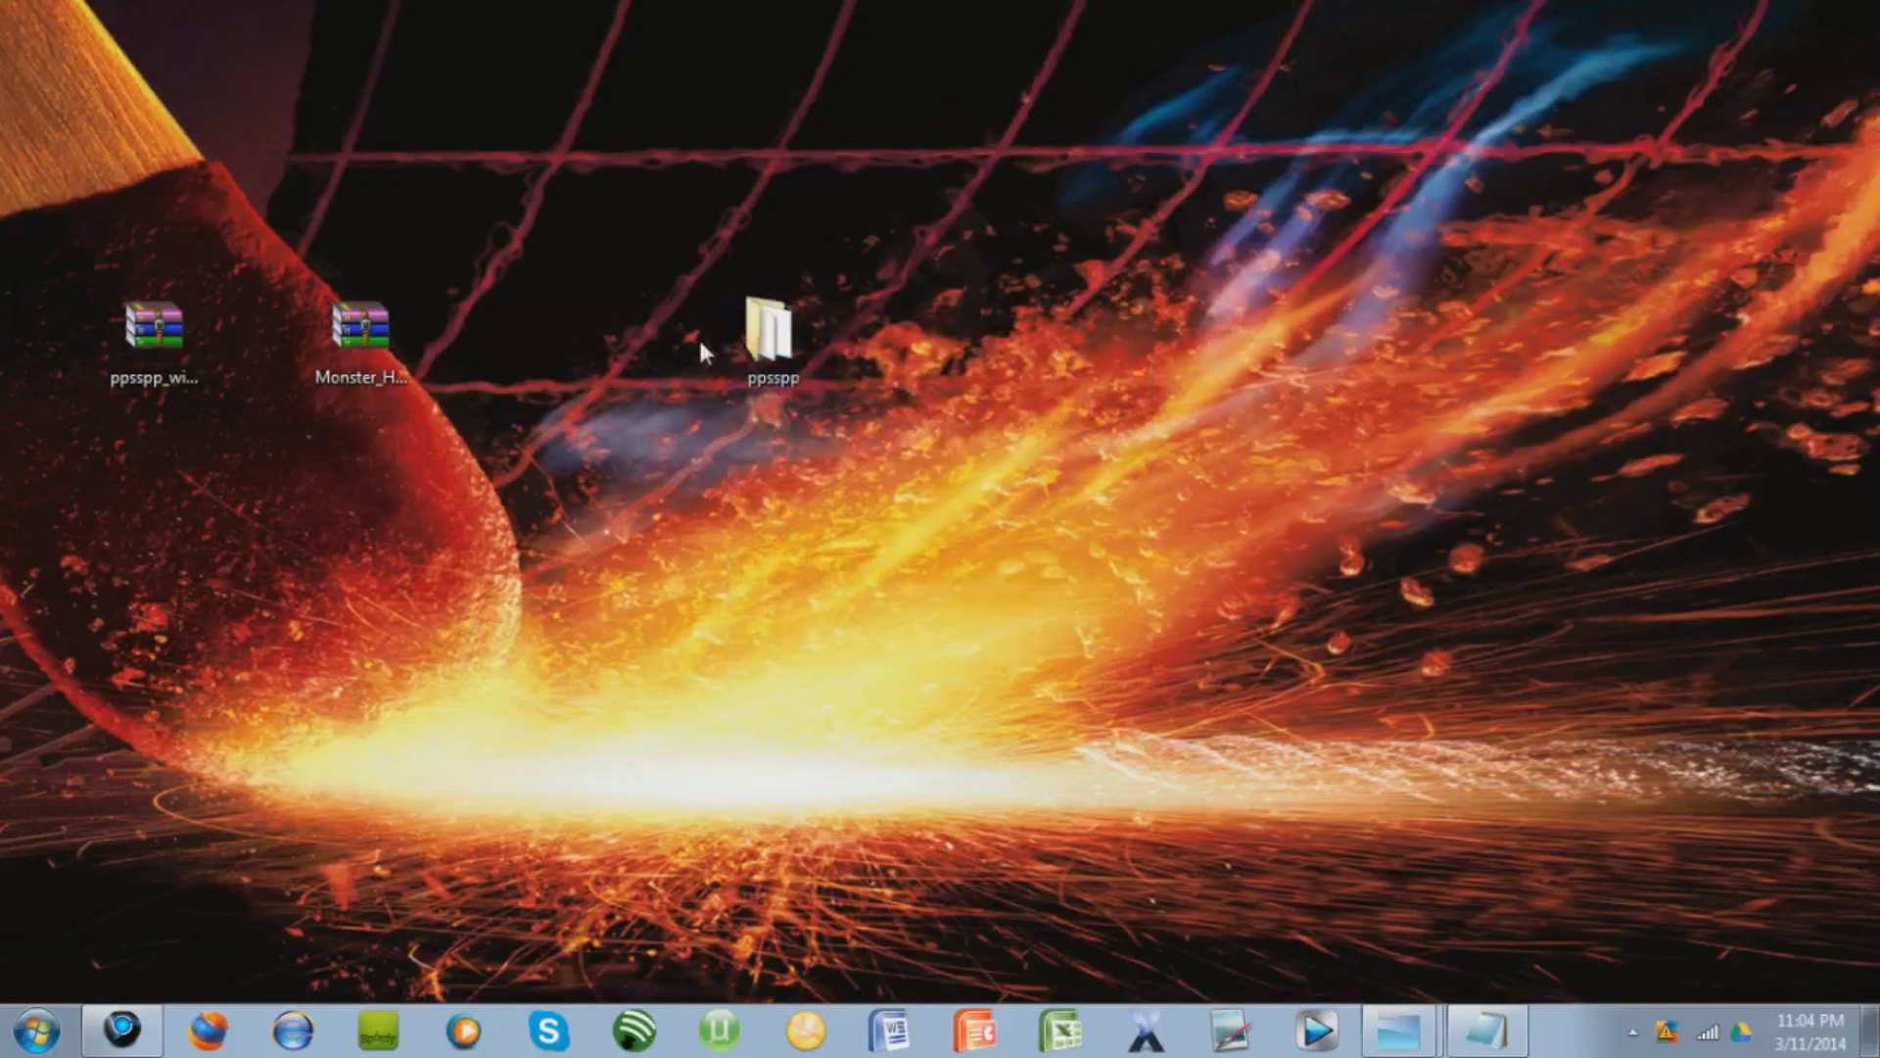
right_click(368, 345)
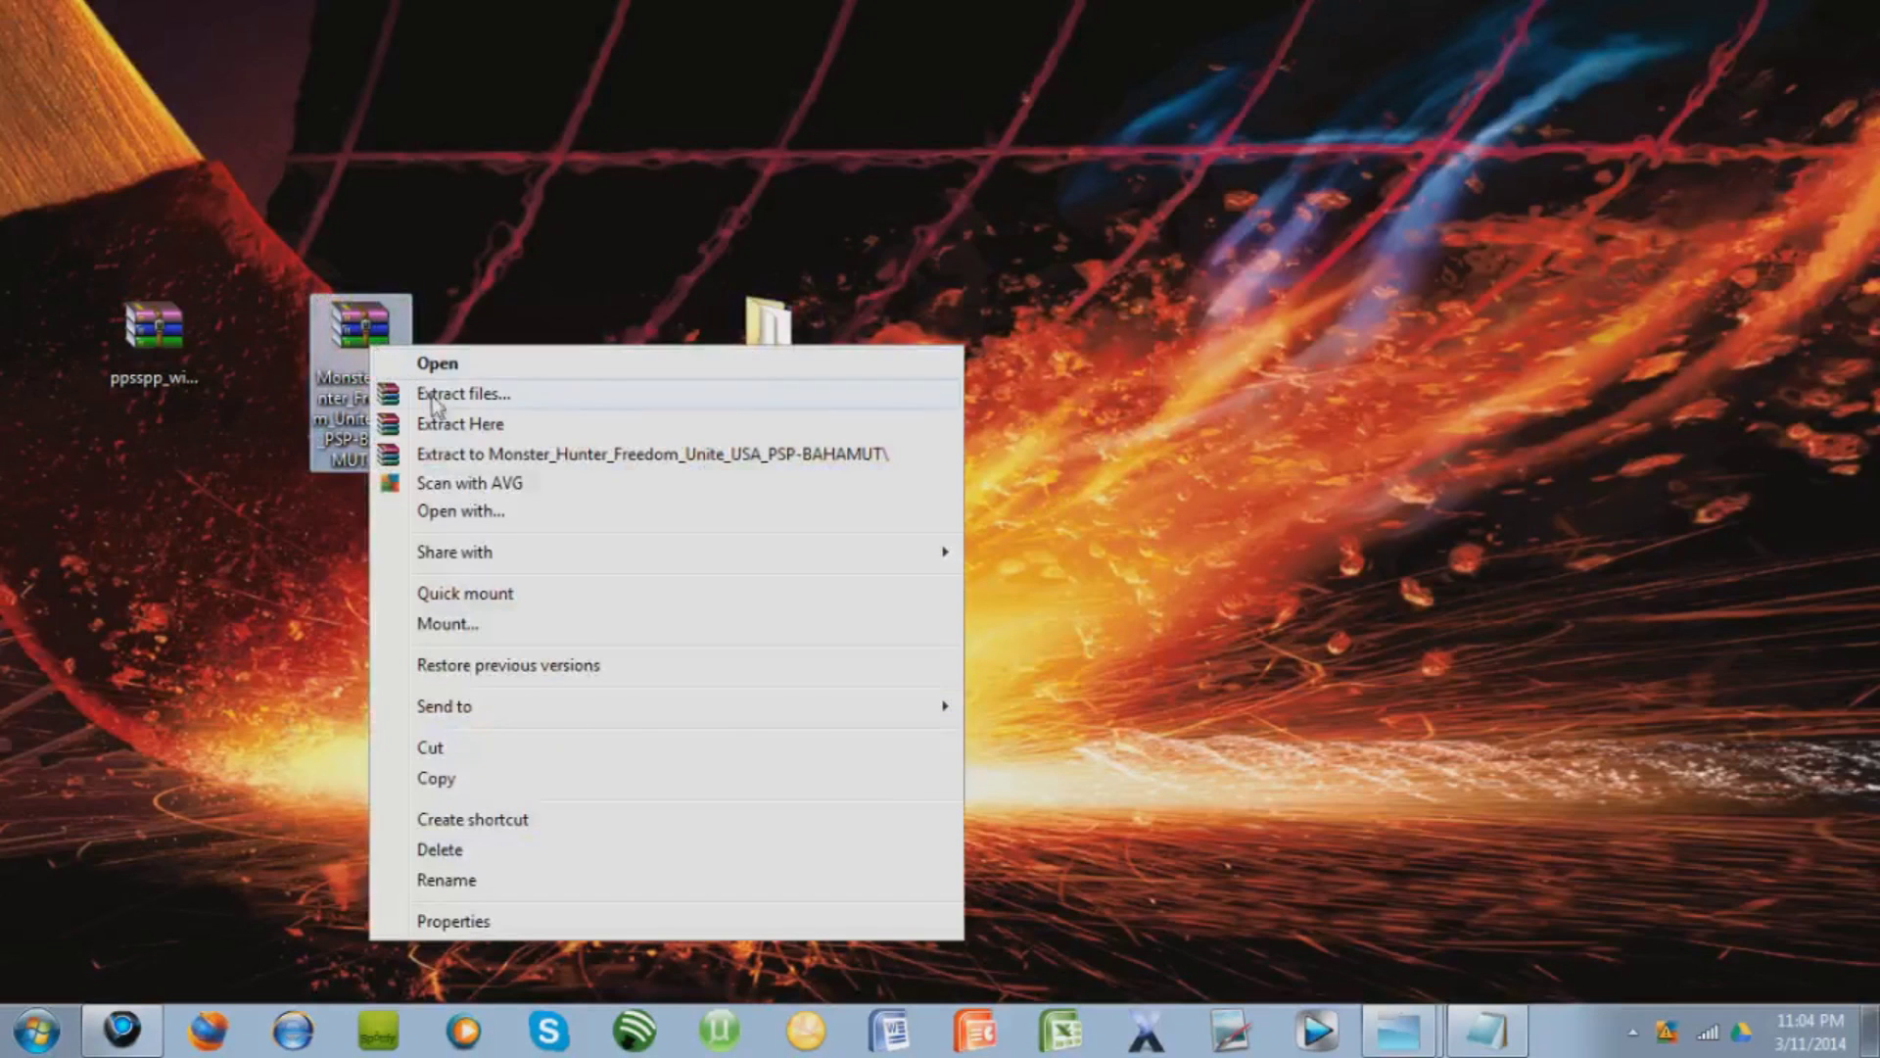
left_click(446, 424)
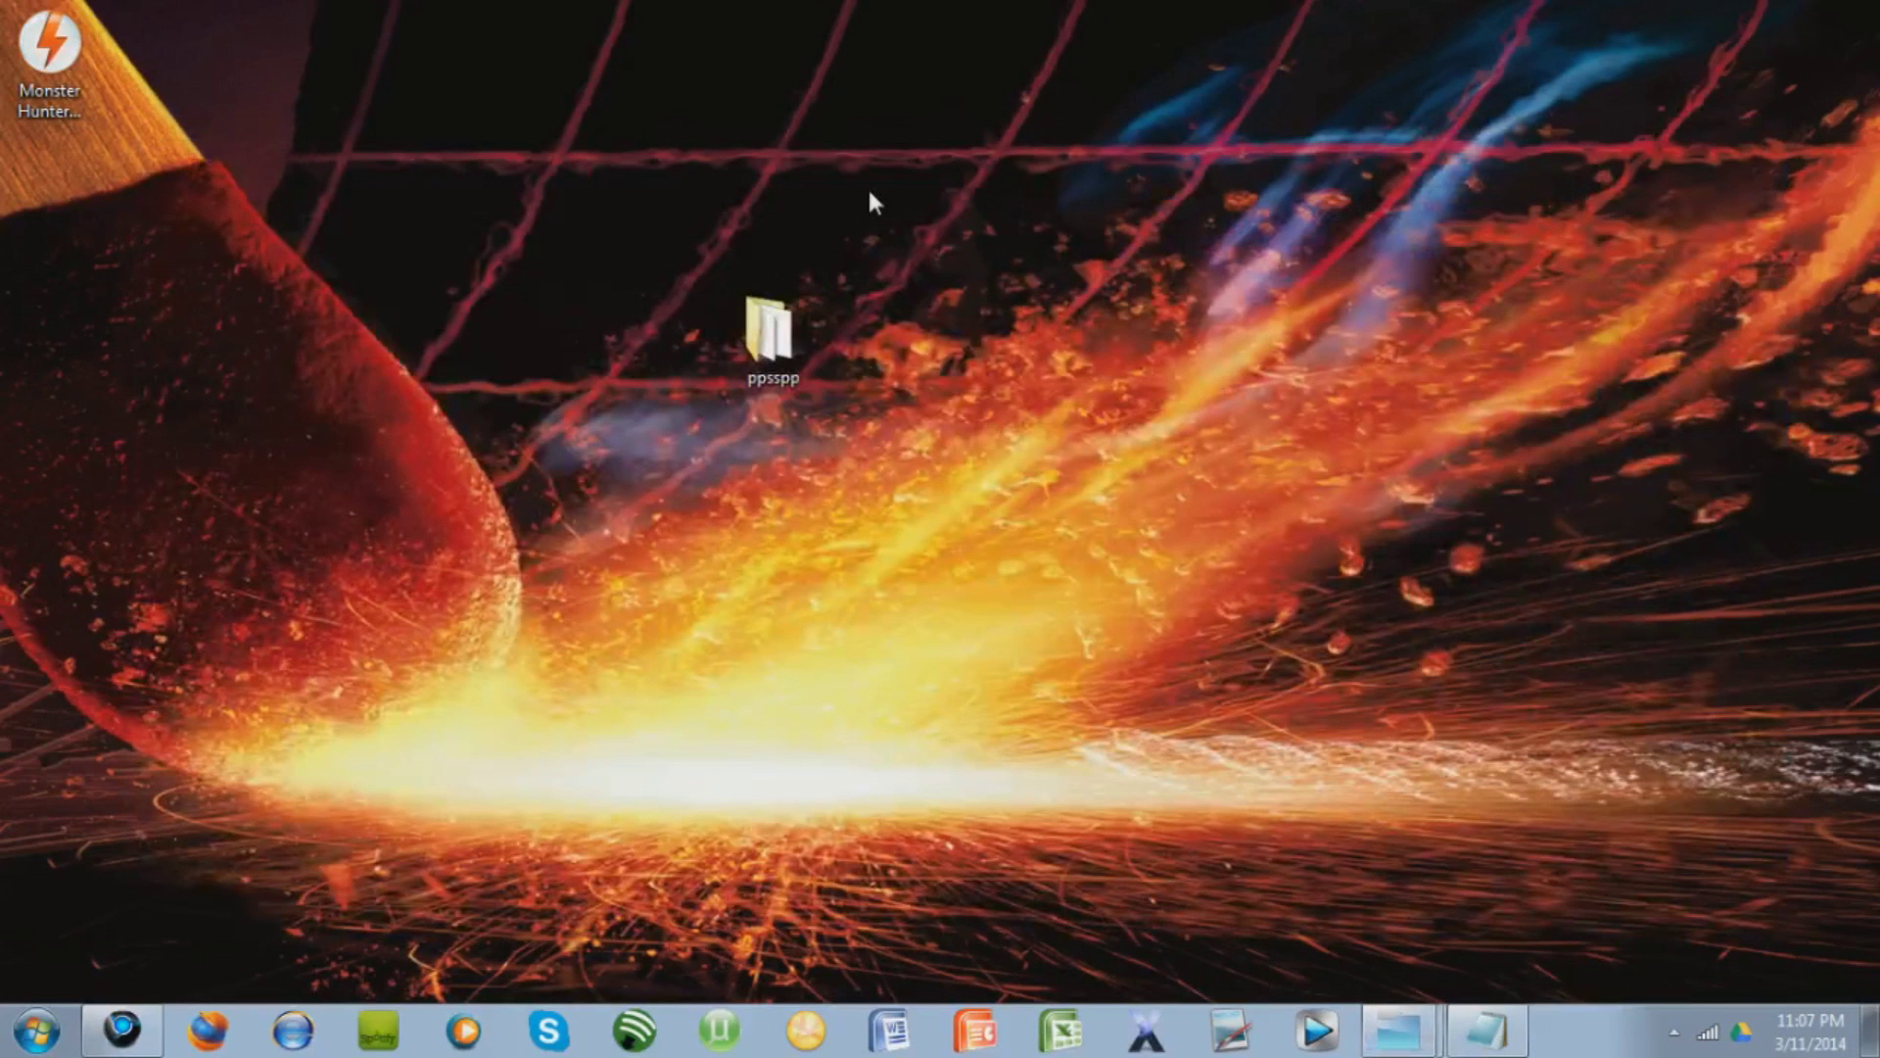
- Run PPSSPPWindows.exe from the ppsspp folder, allowing it past the security warning
double_click(773, 338)
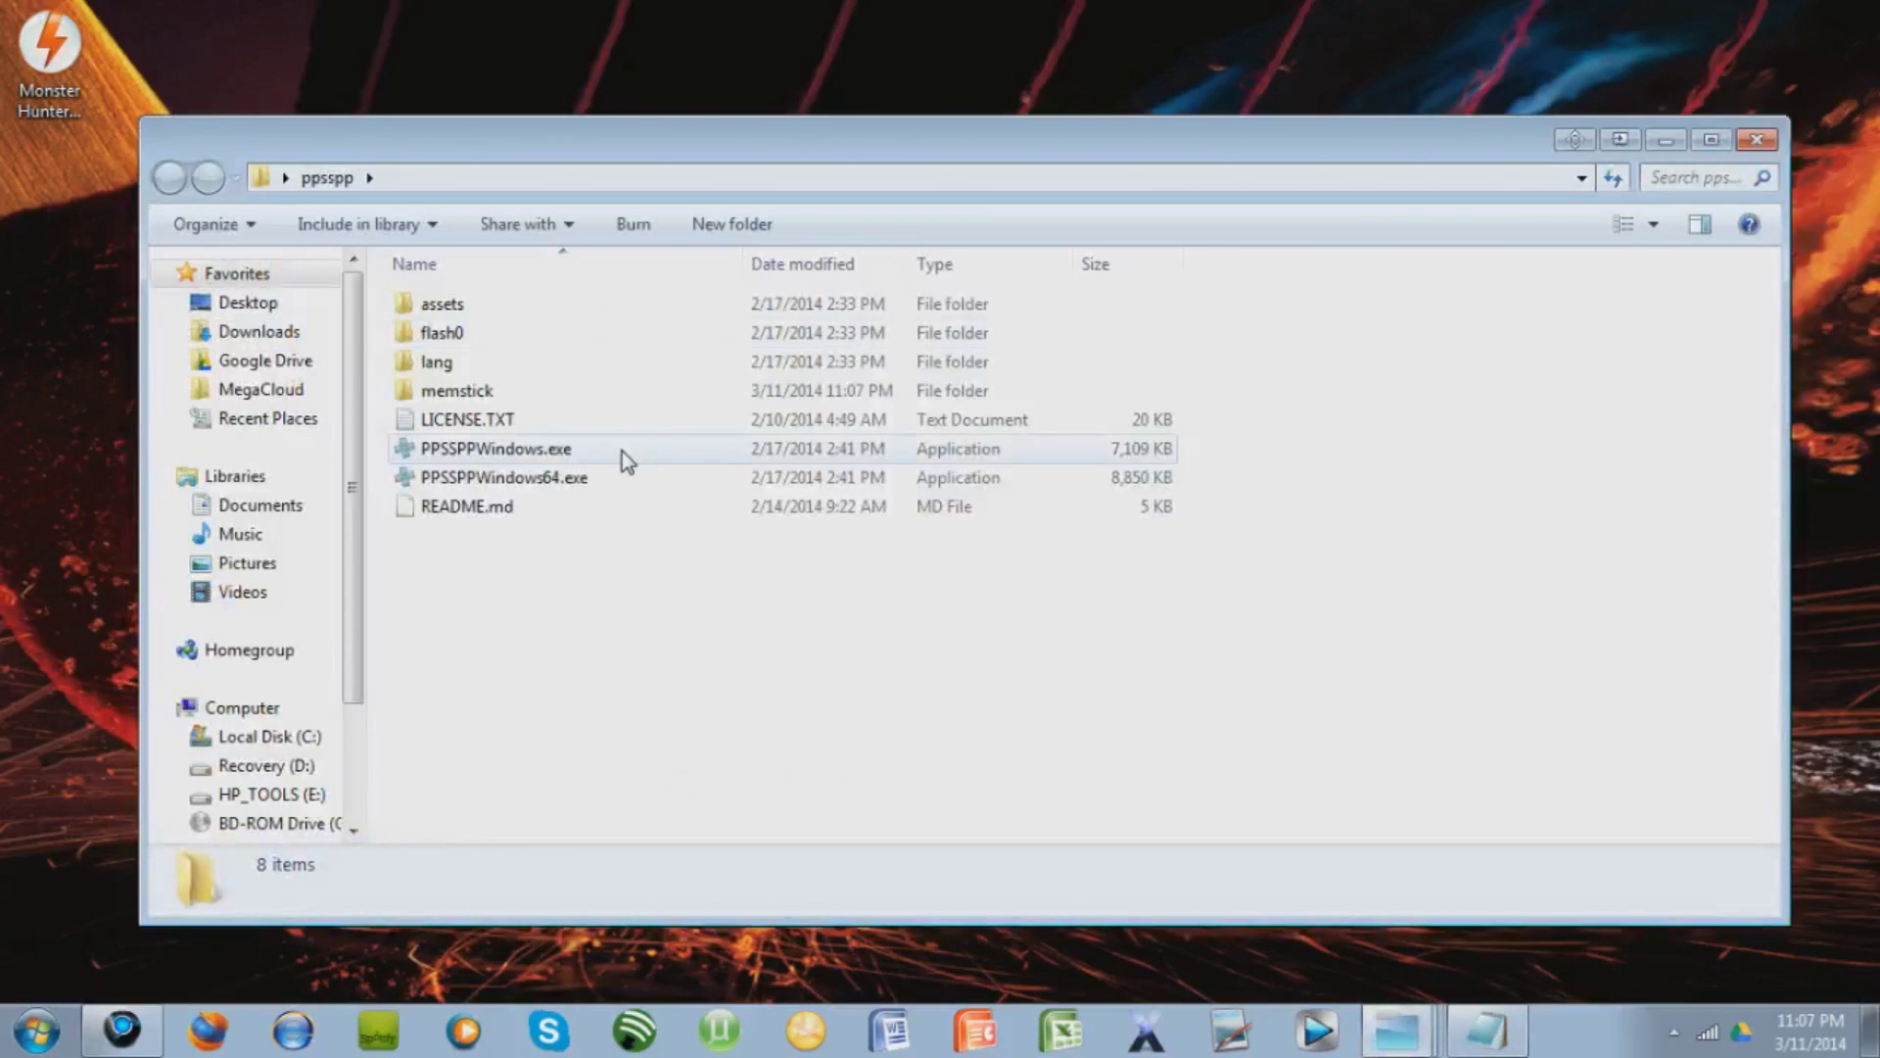
double_click(621, 451)
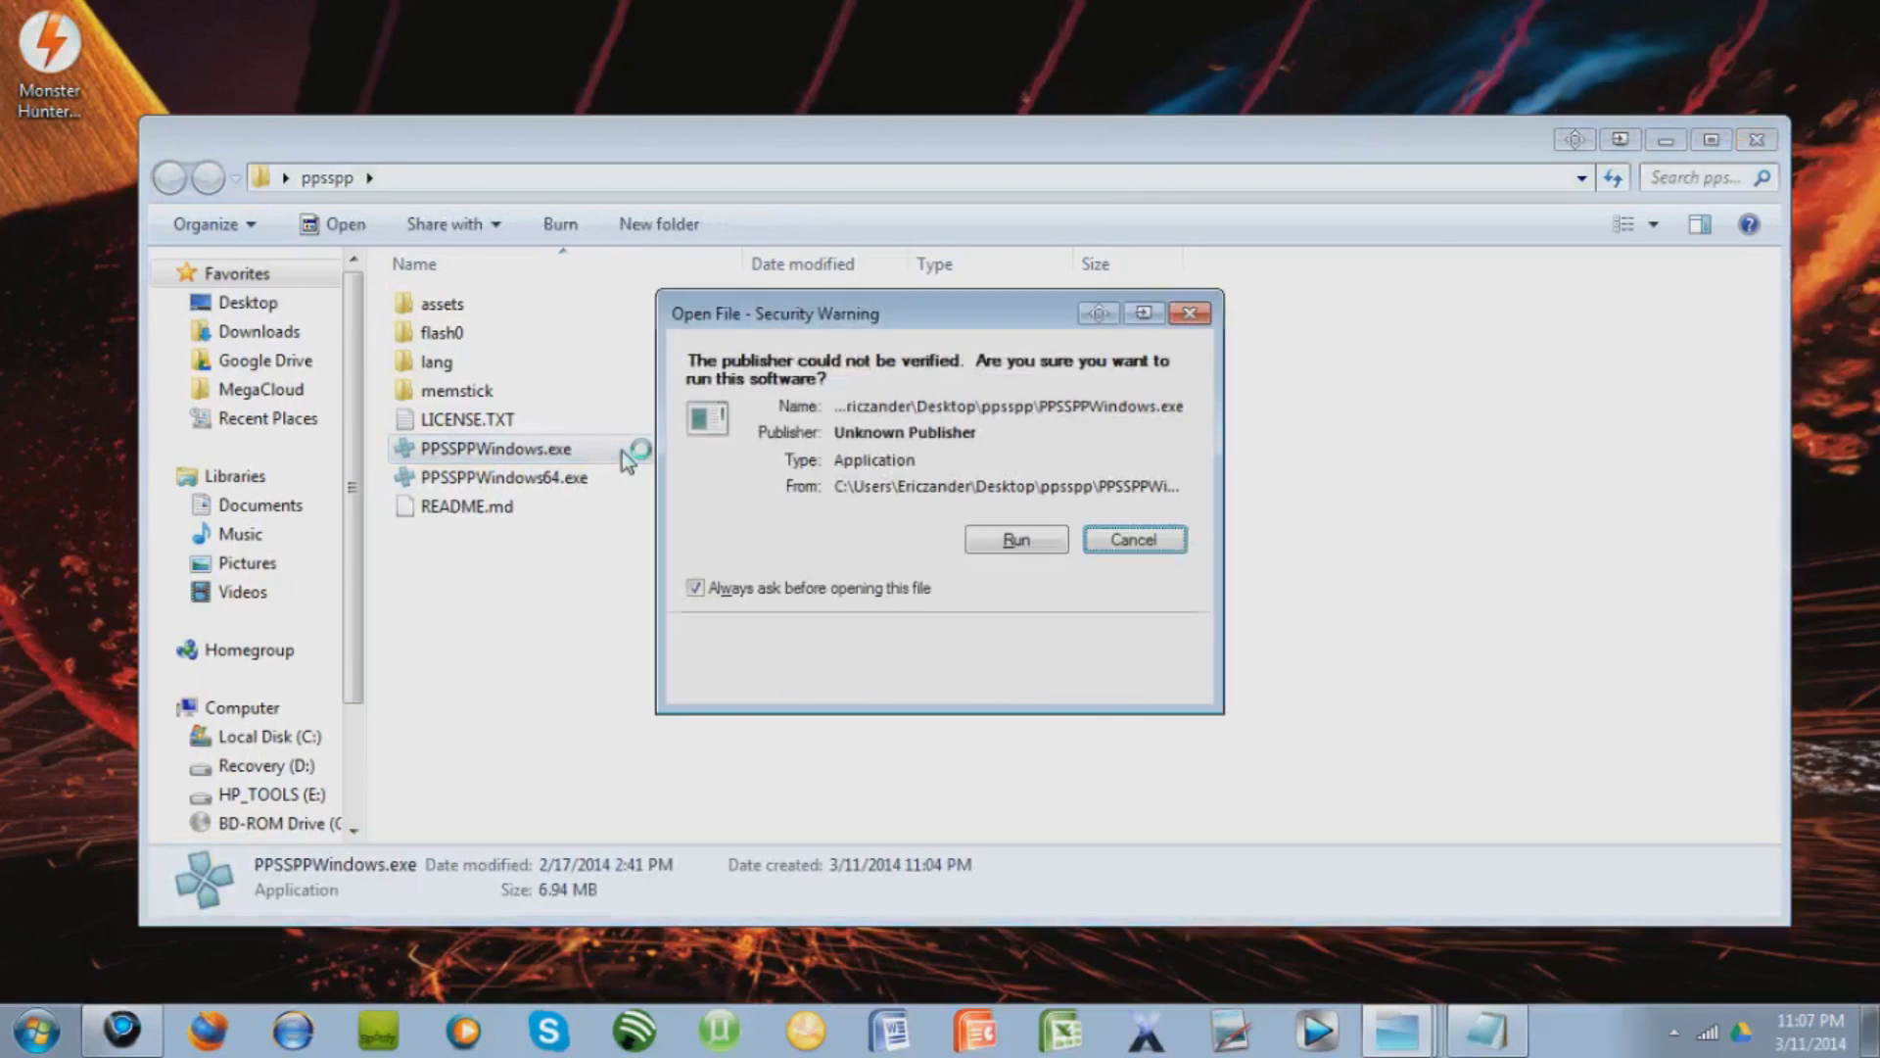
left_click(1033, 545)
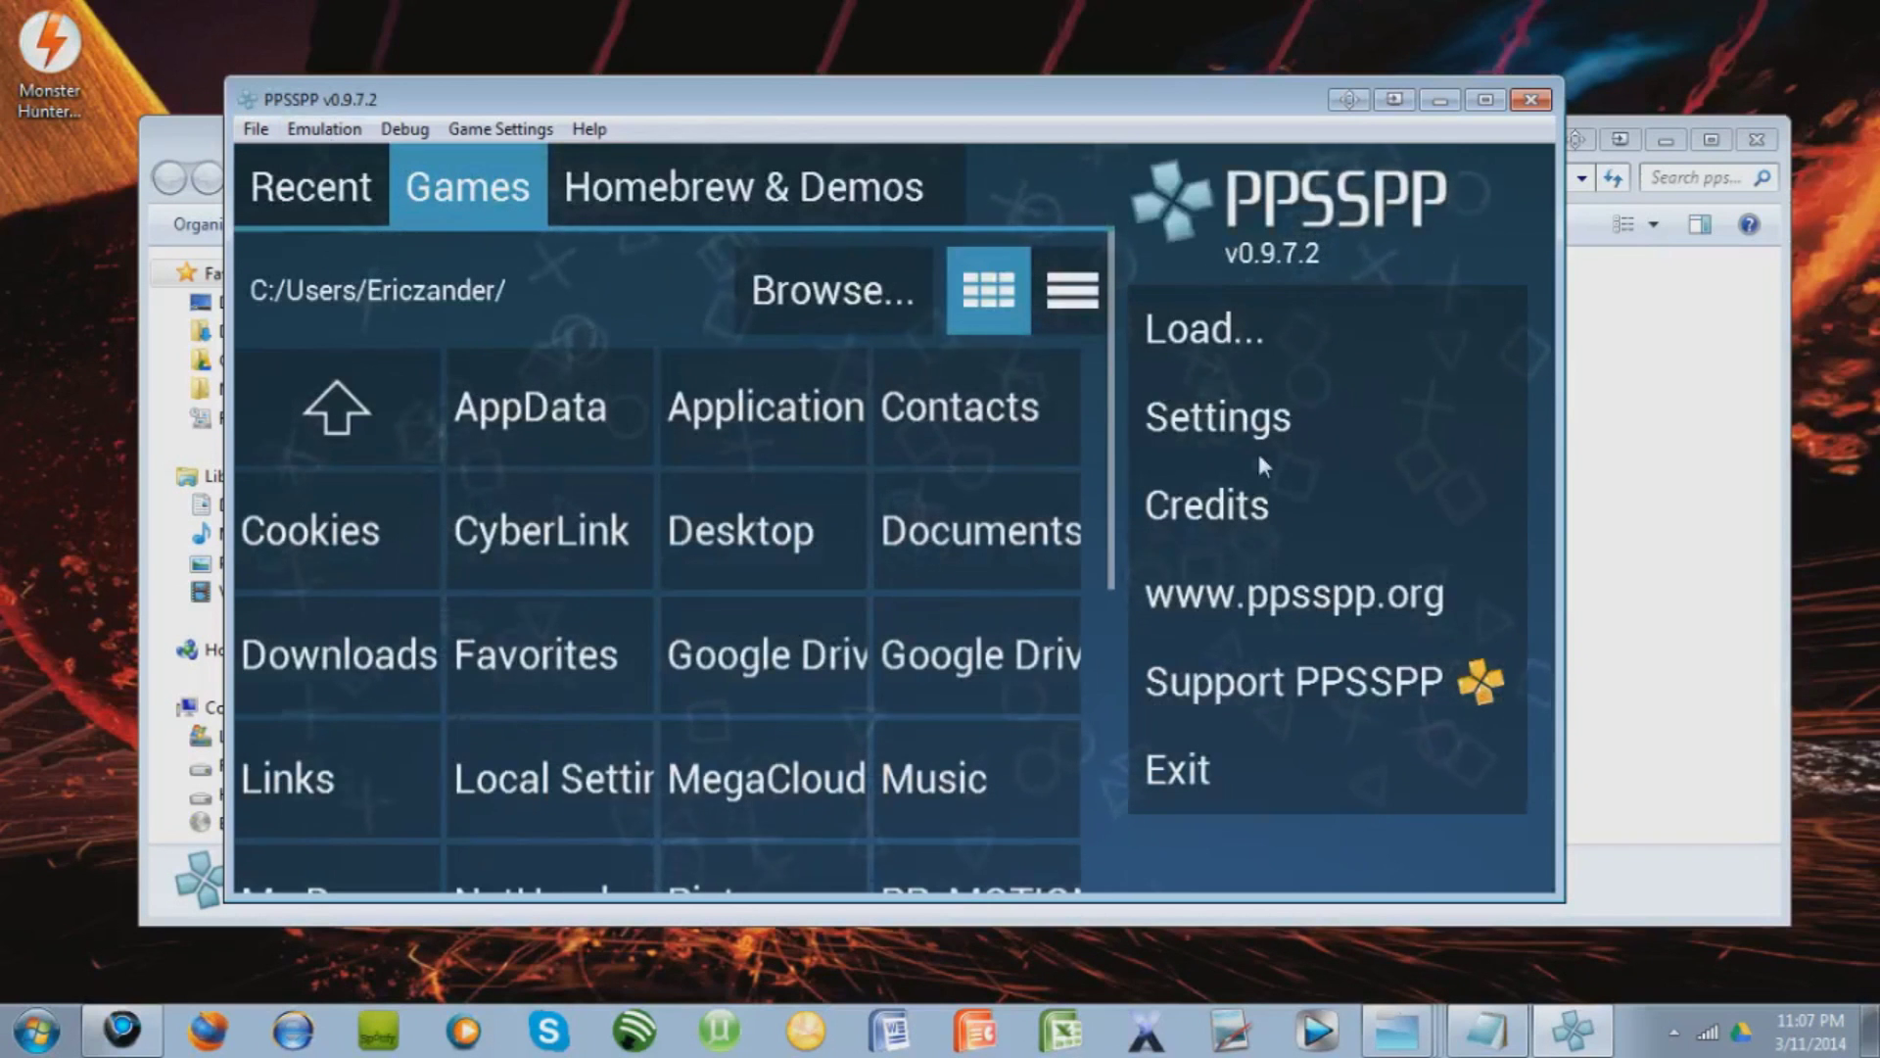
left_click(1224, 425)
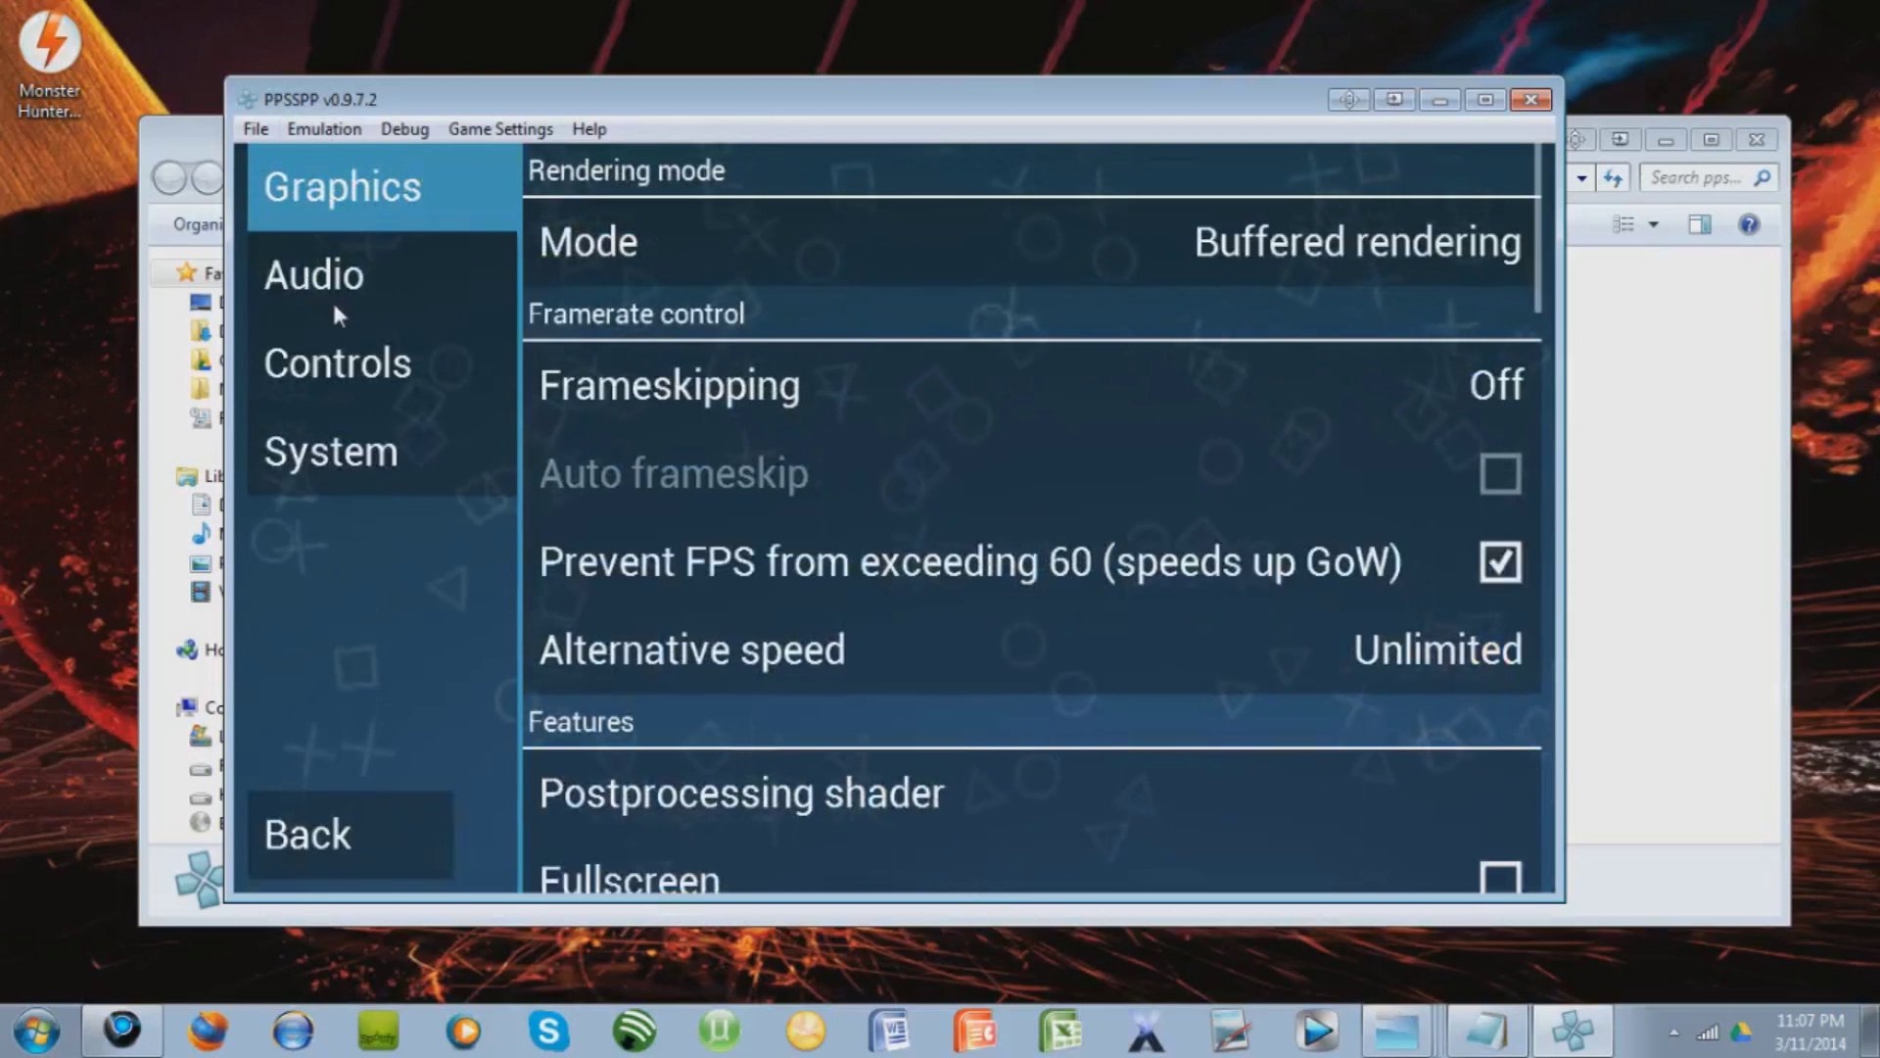
left_click(341, 279)
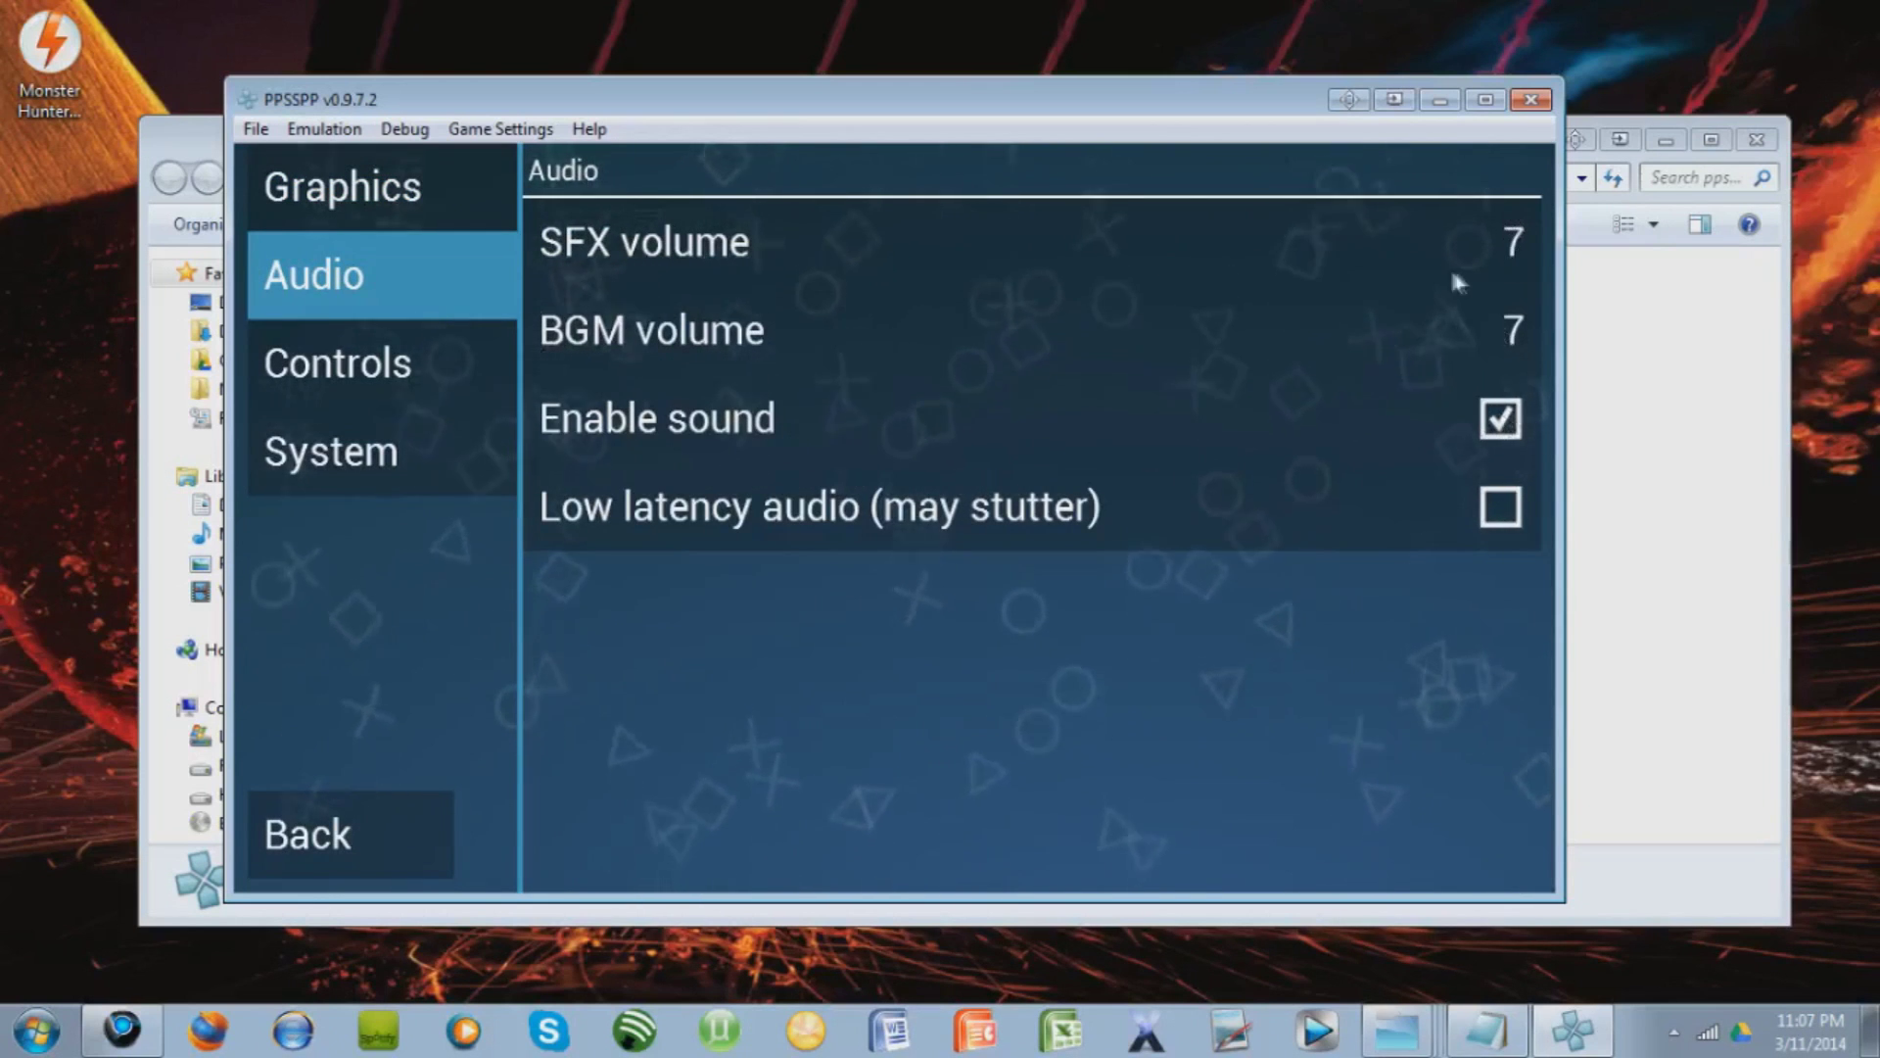
left_click(338, 366)
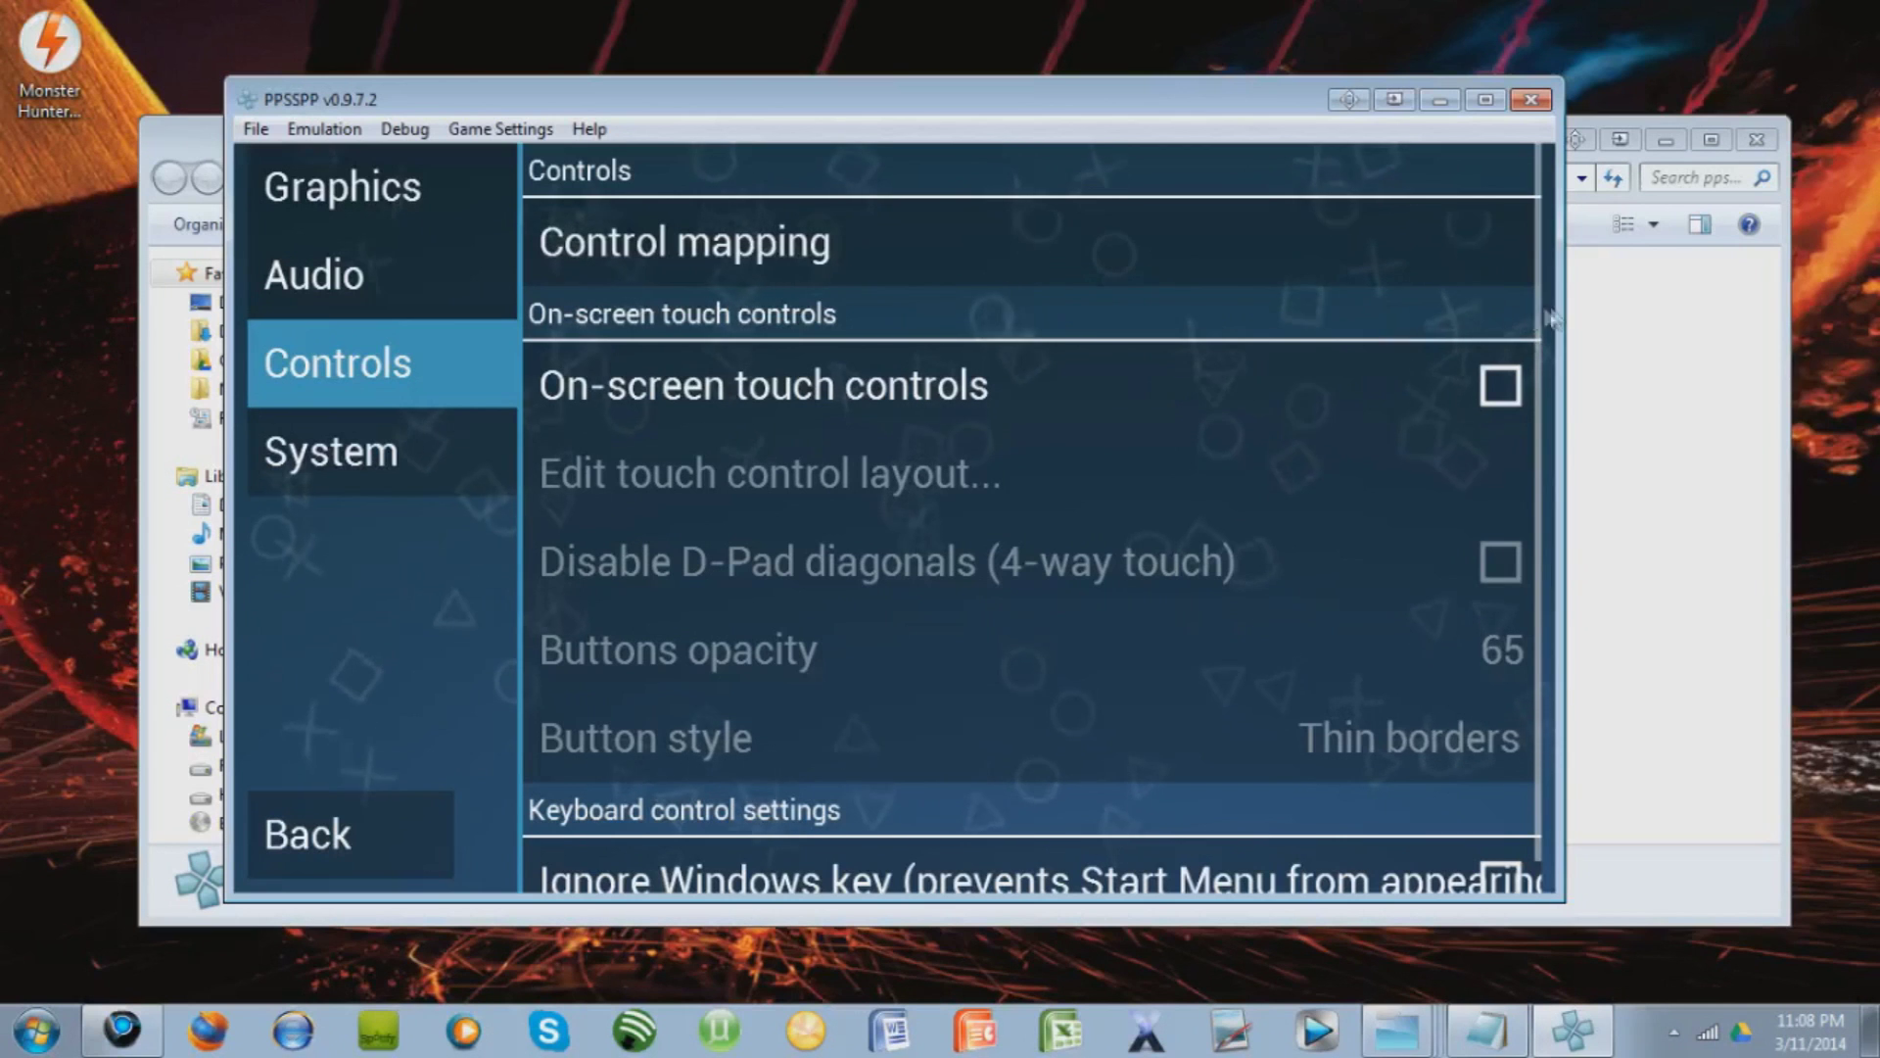
scroll(1534, 555, "down", 1)
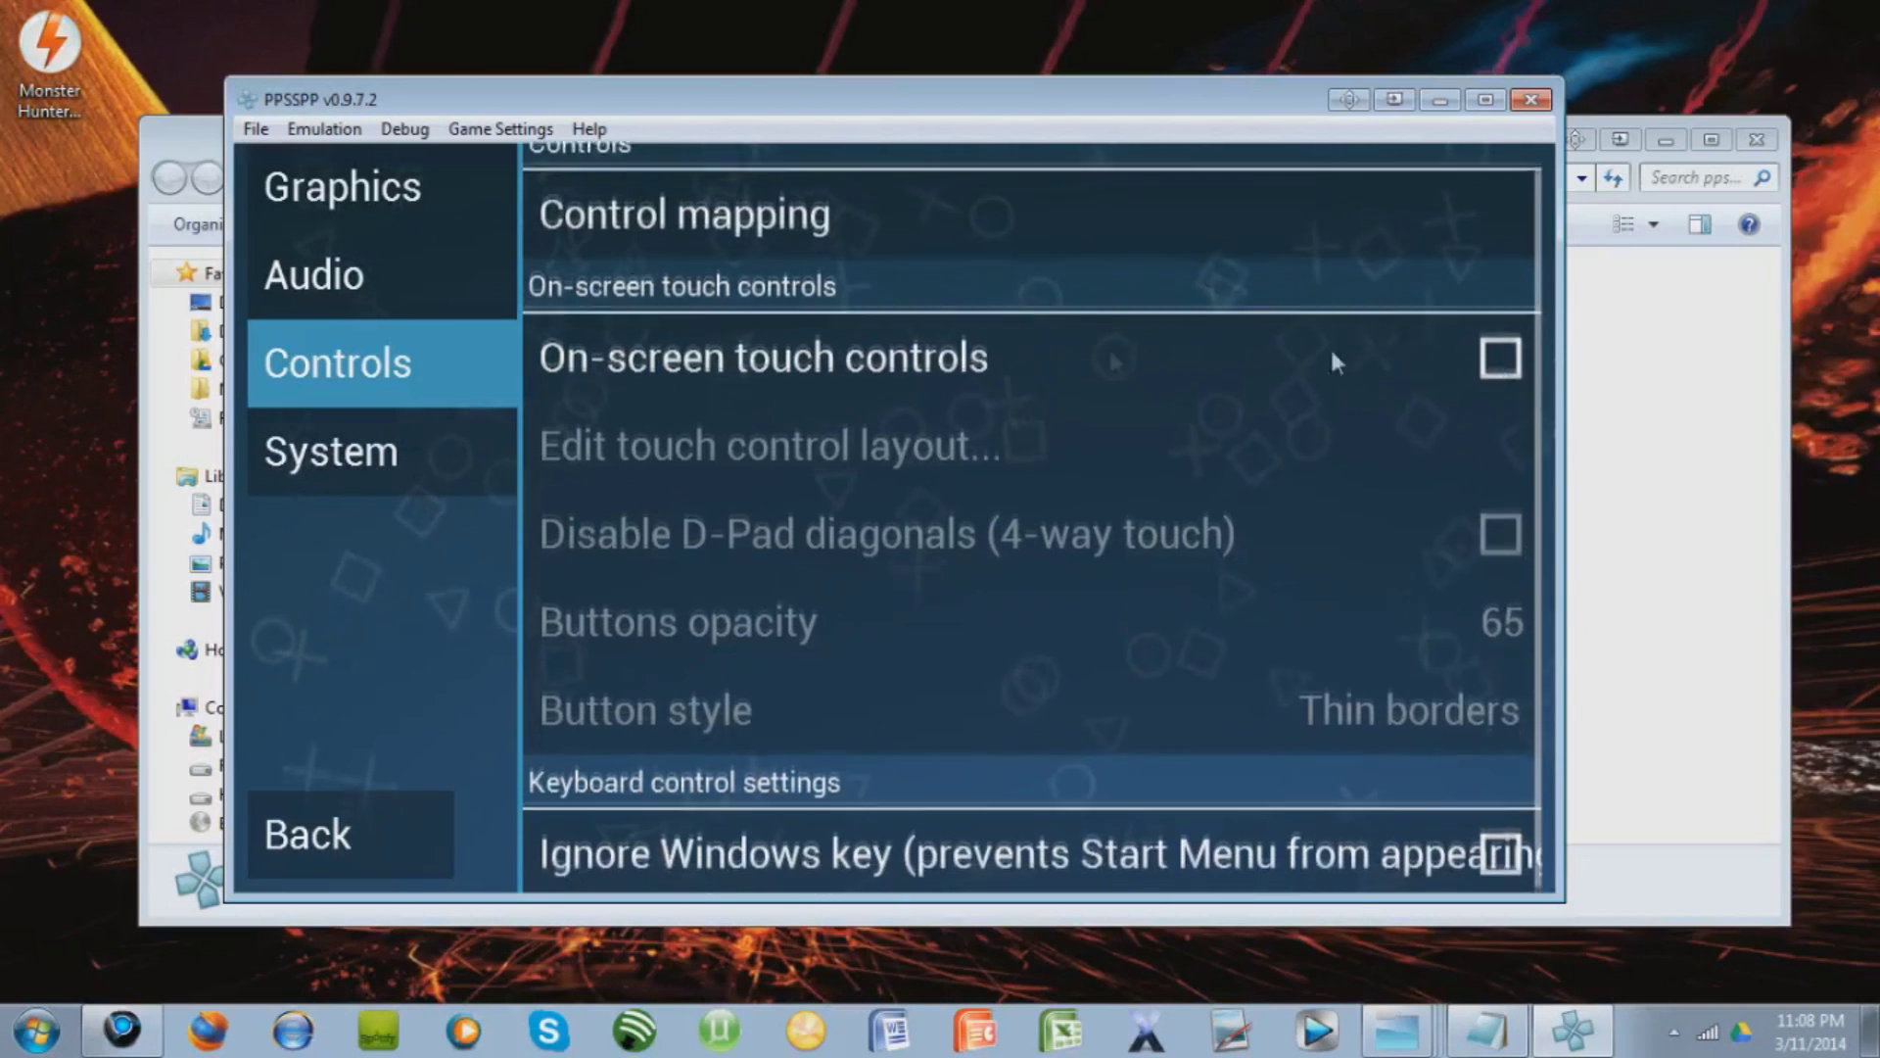
left_click(374, 186)
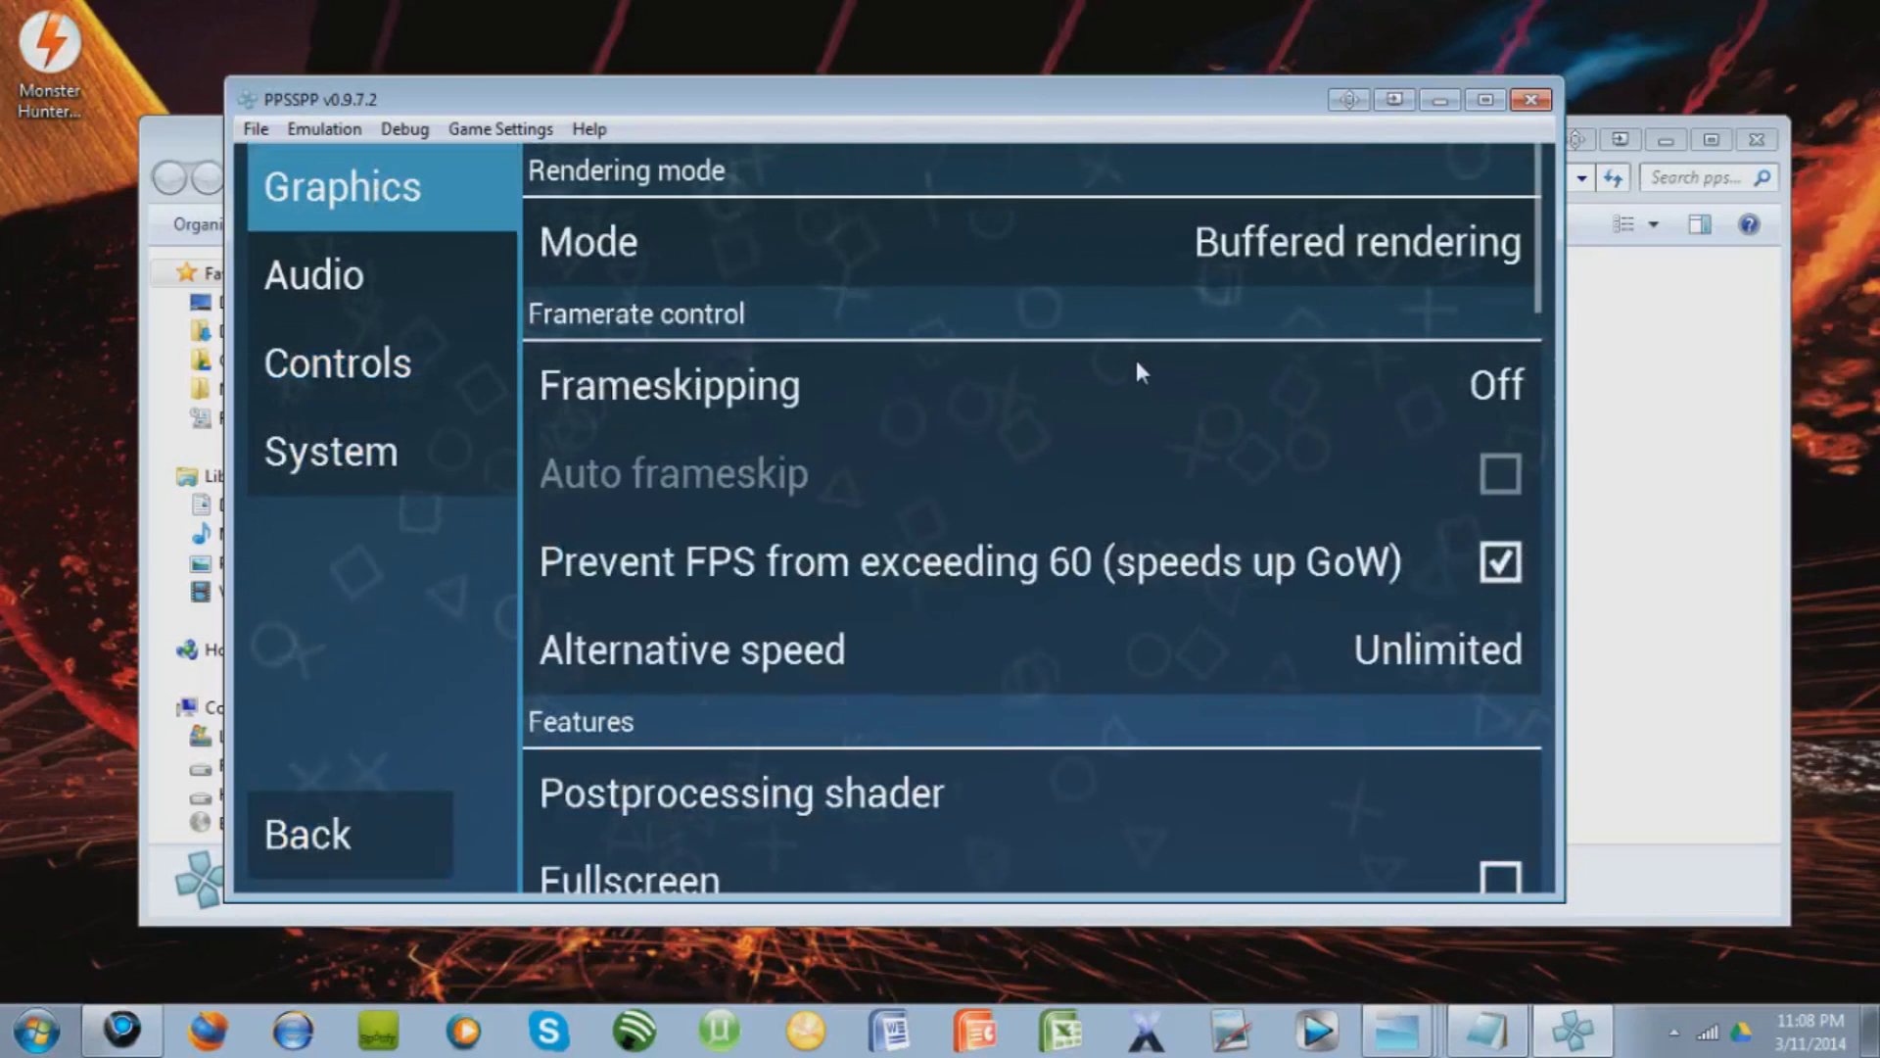
scroll(1138, 370, "down", 1)
scroll(1136, 370, "down", 3)
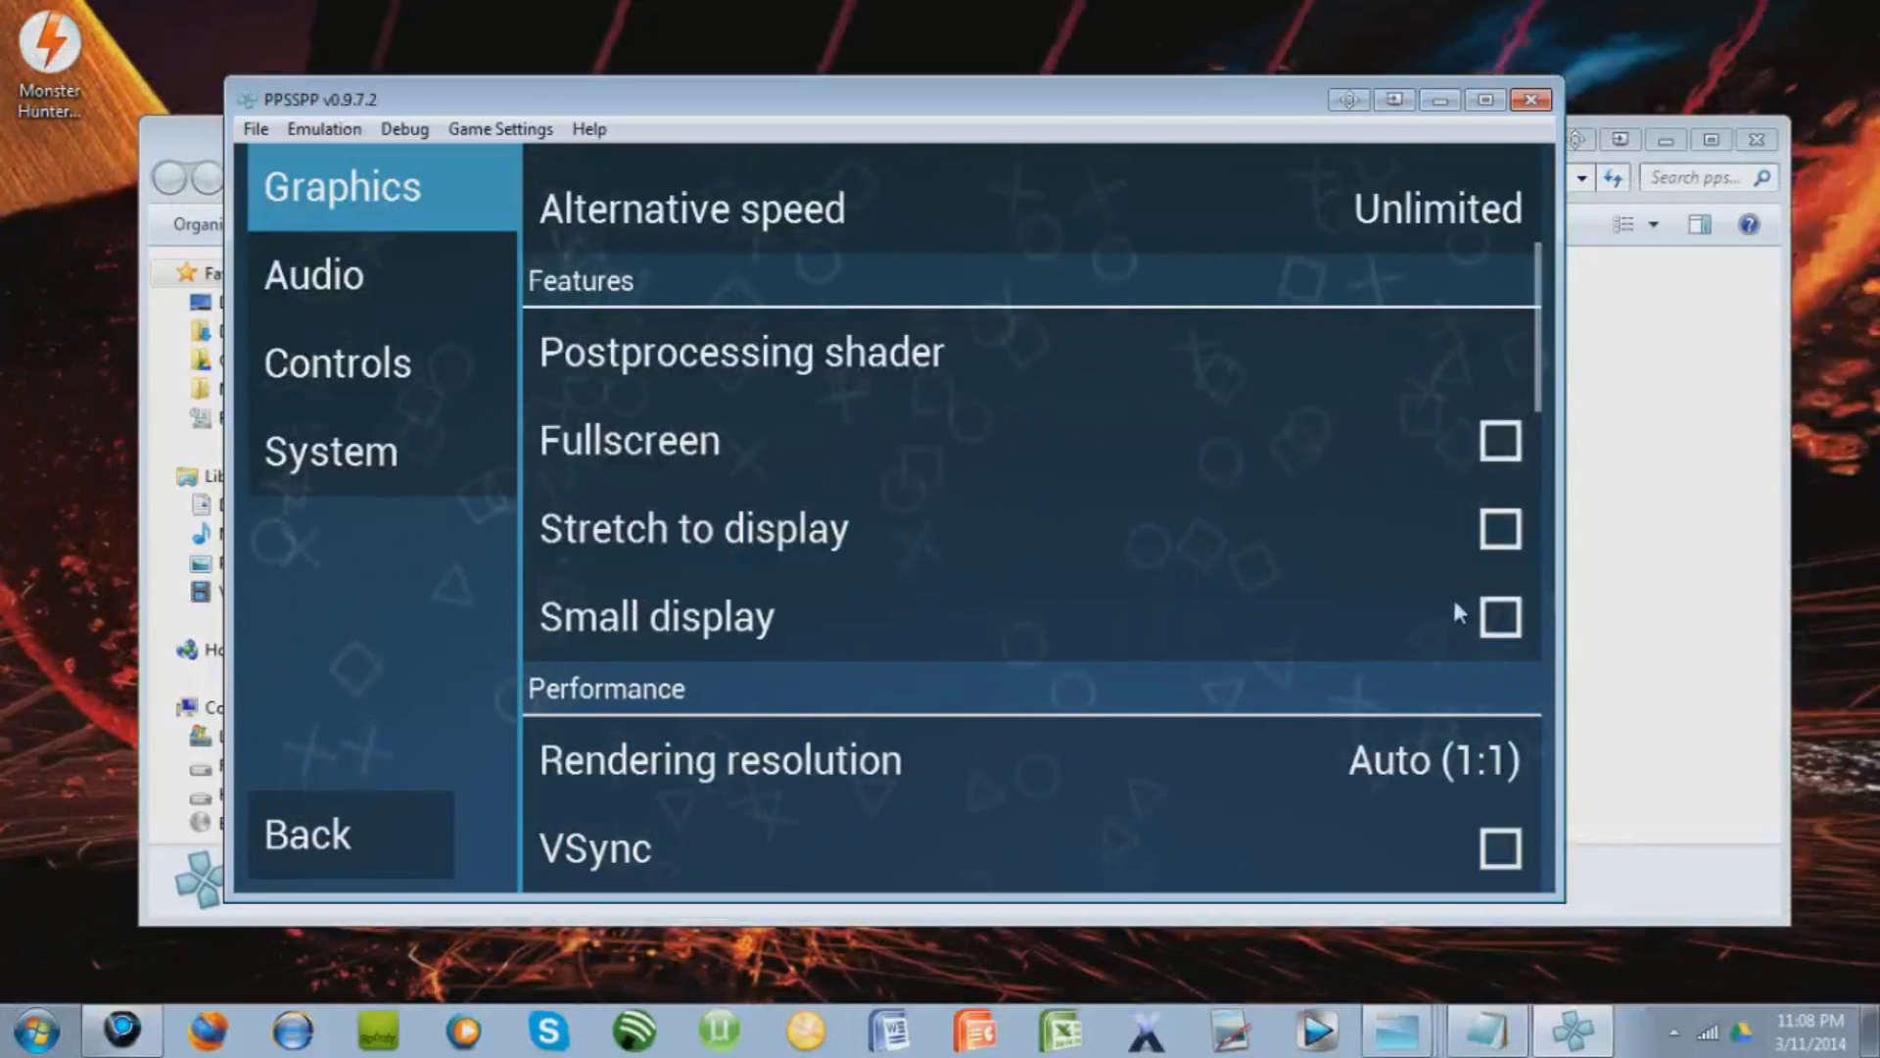
scroll(1537, 465, "up", 1)
left_click_drag(1531, 455, 1524, 222)
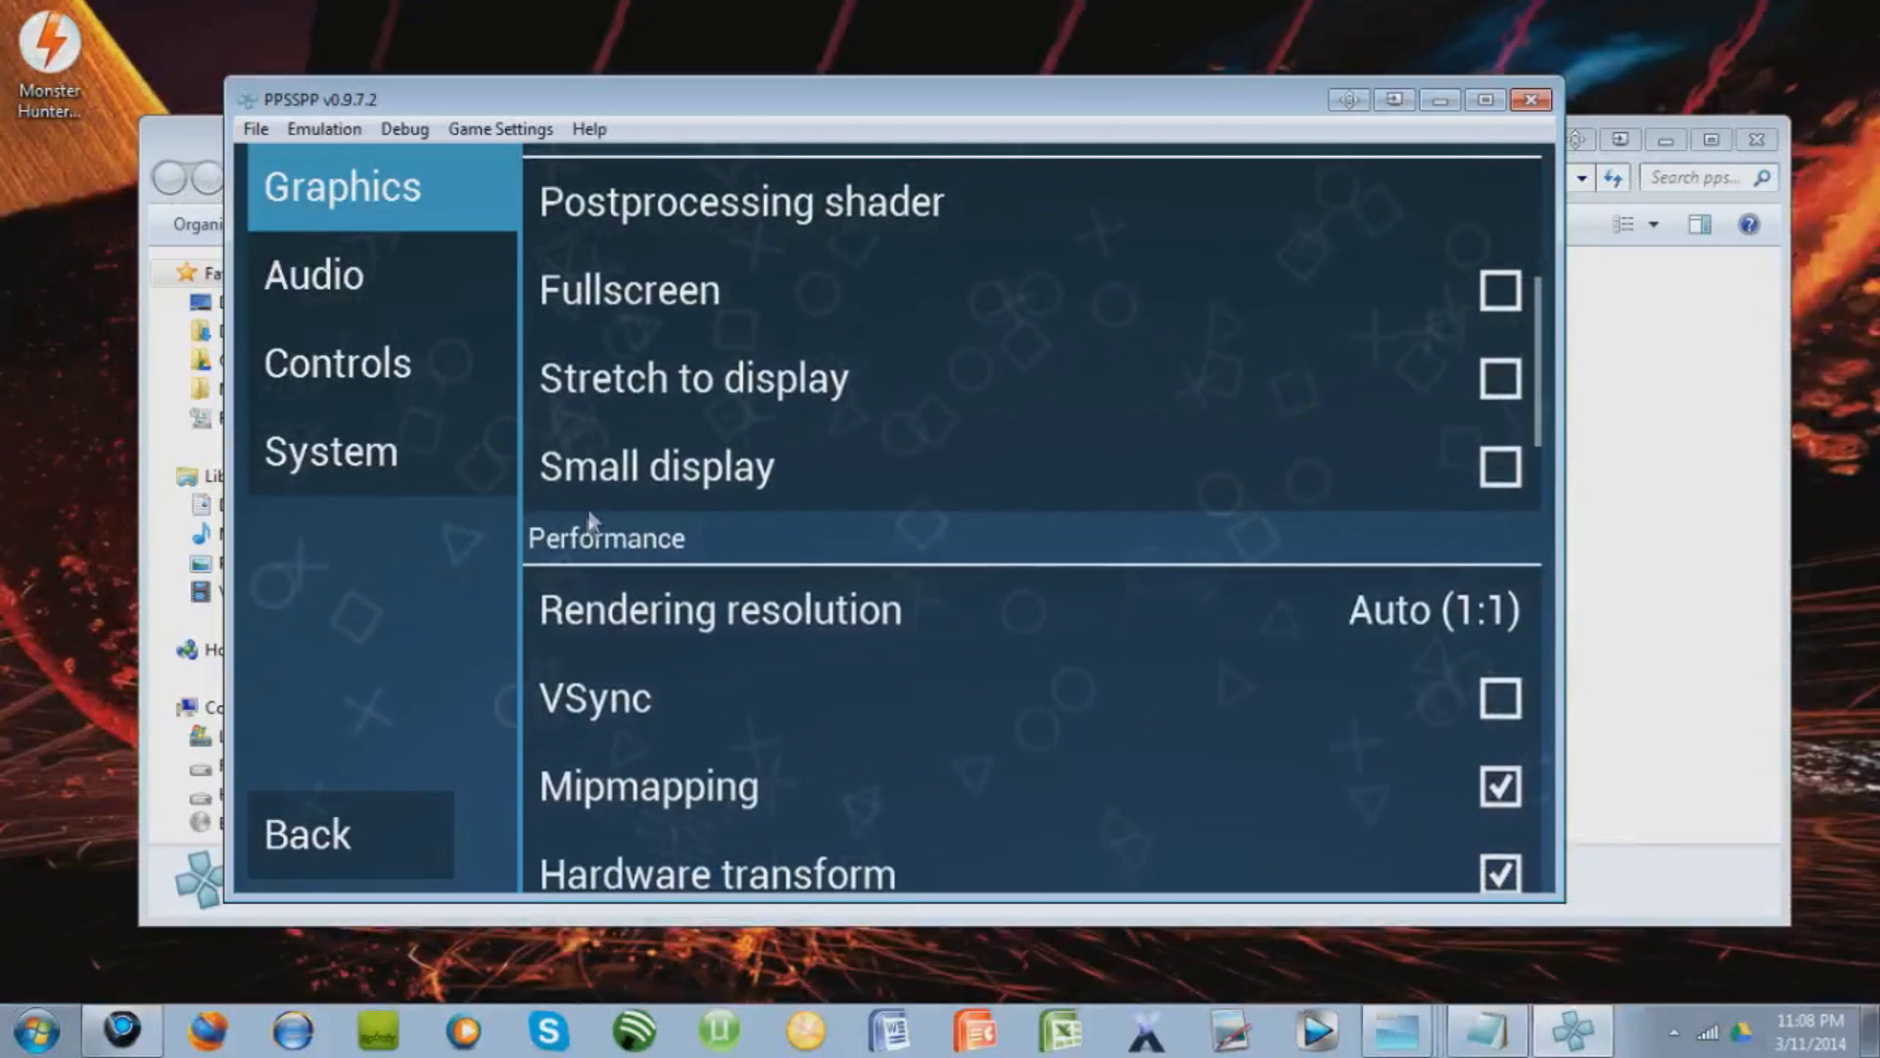
left_click(370, 843)
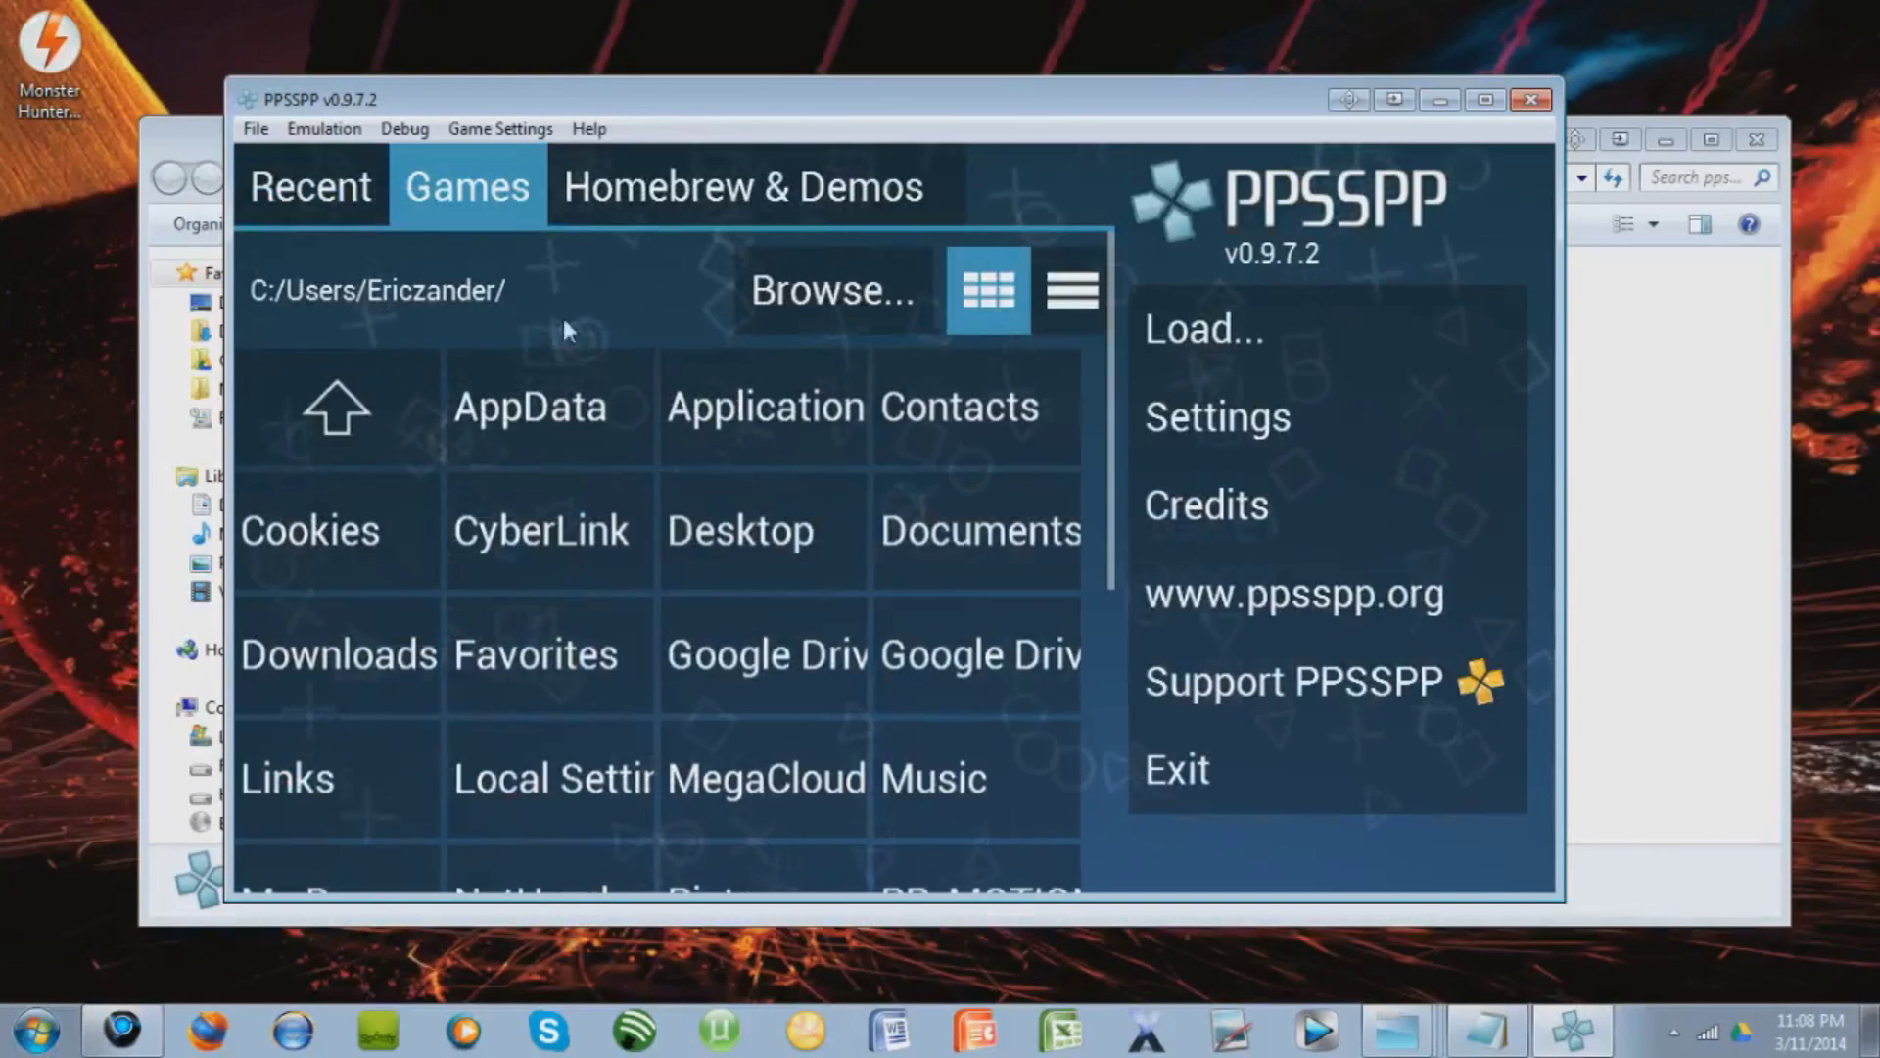
- Set PPSSPP's games folder to Desktop and launch Monster Hunter Freedom Unite
left_click(846, 270)
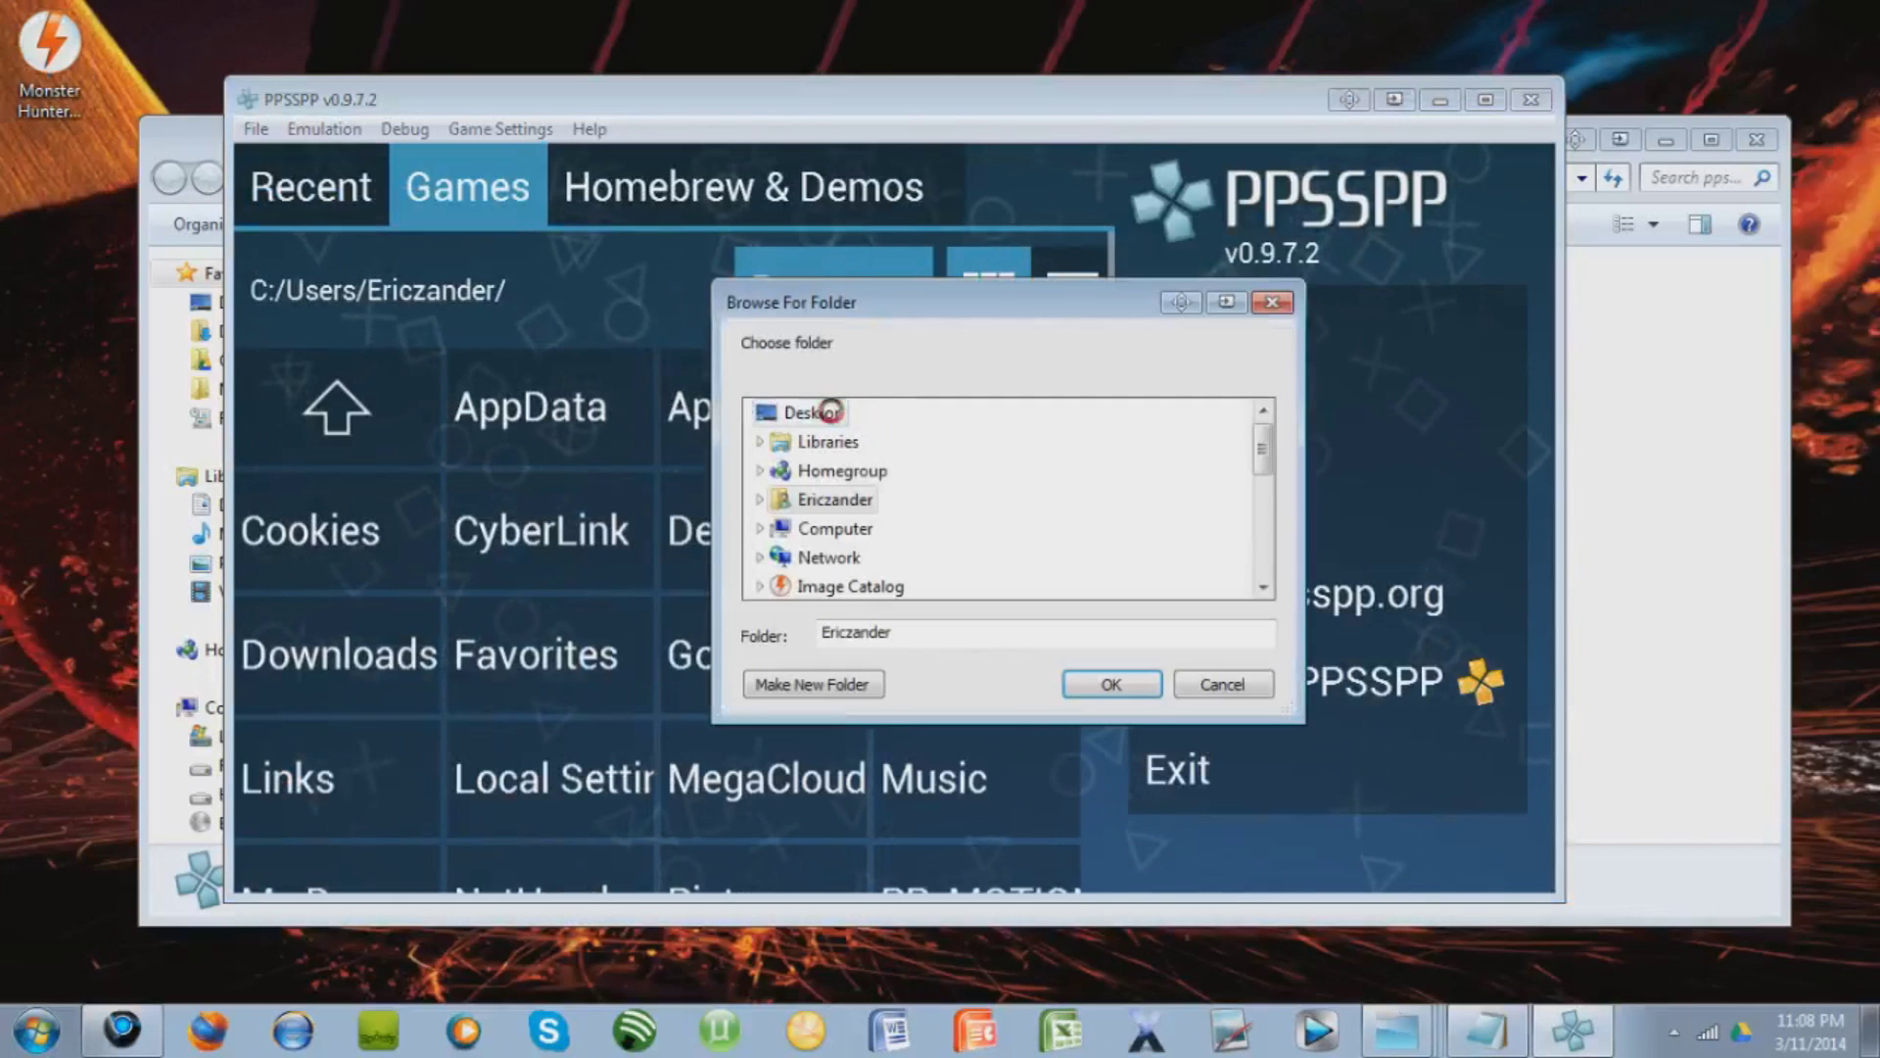
left_click(830, 412)
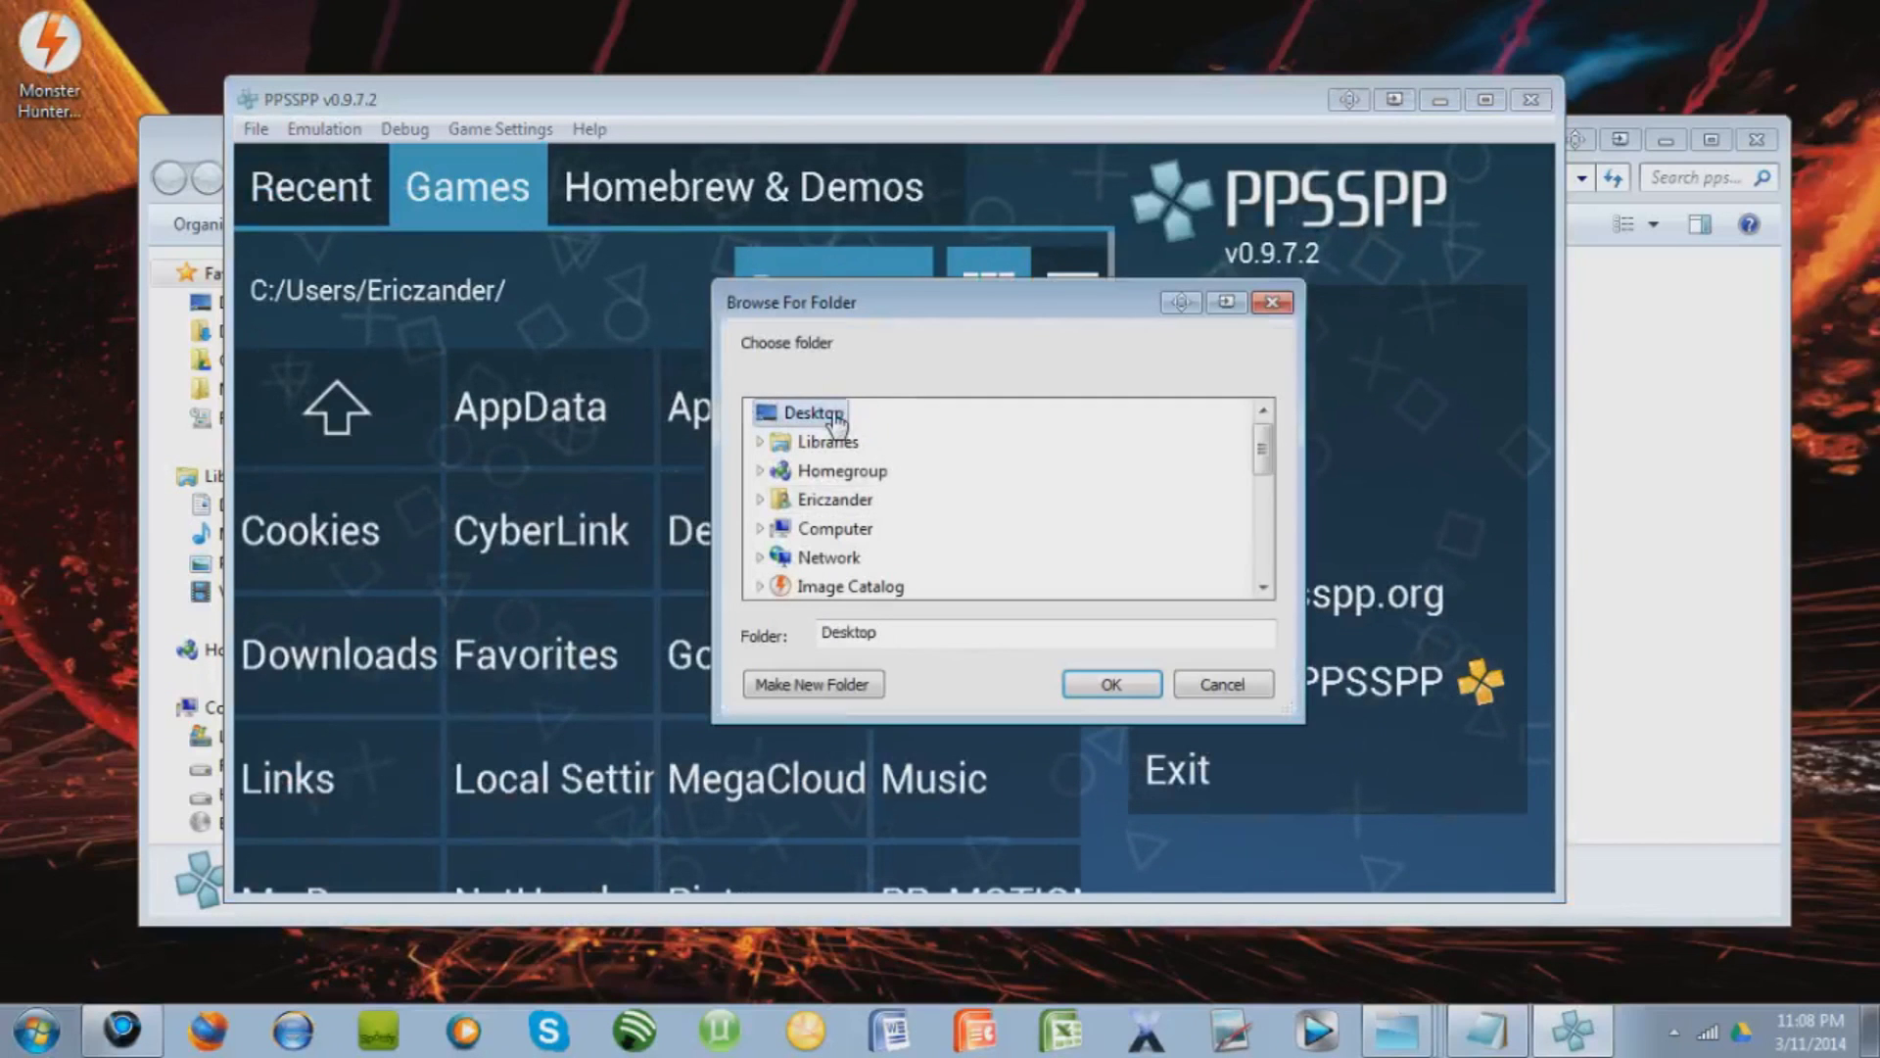
left_click(1085, 683)
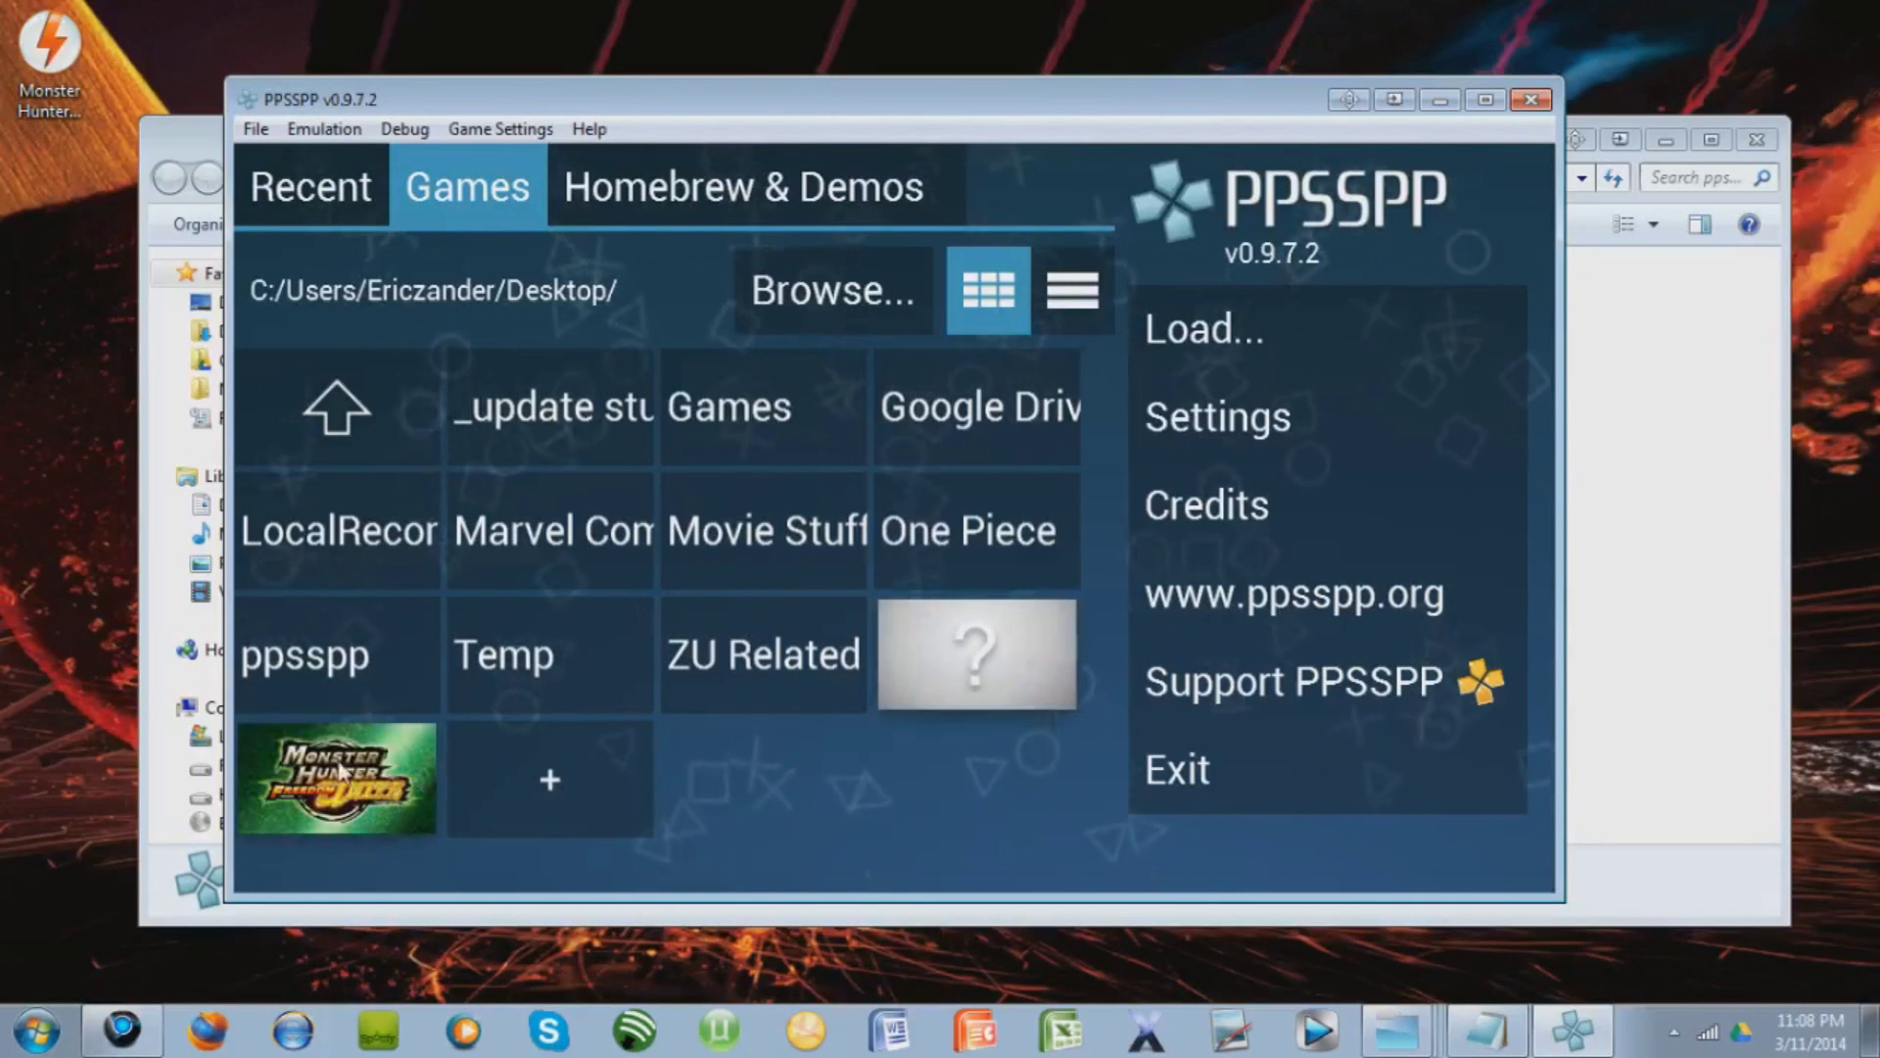
left_click(327, 775)
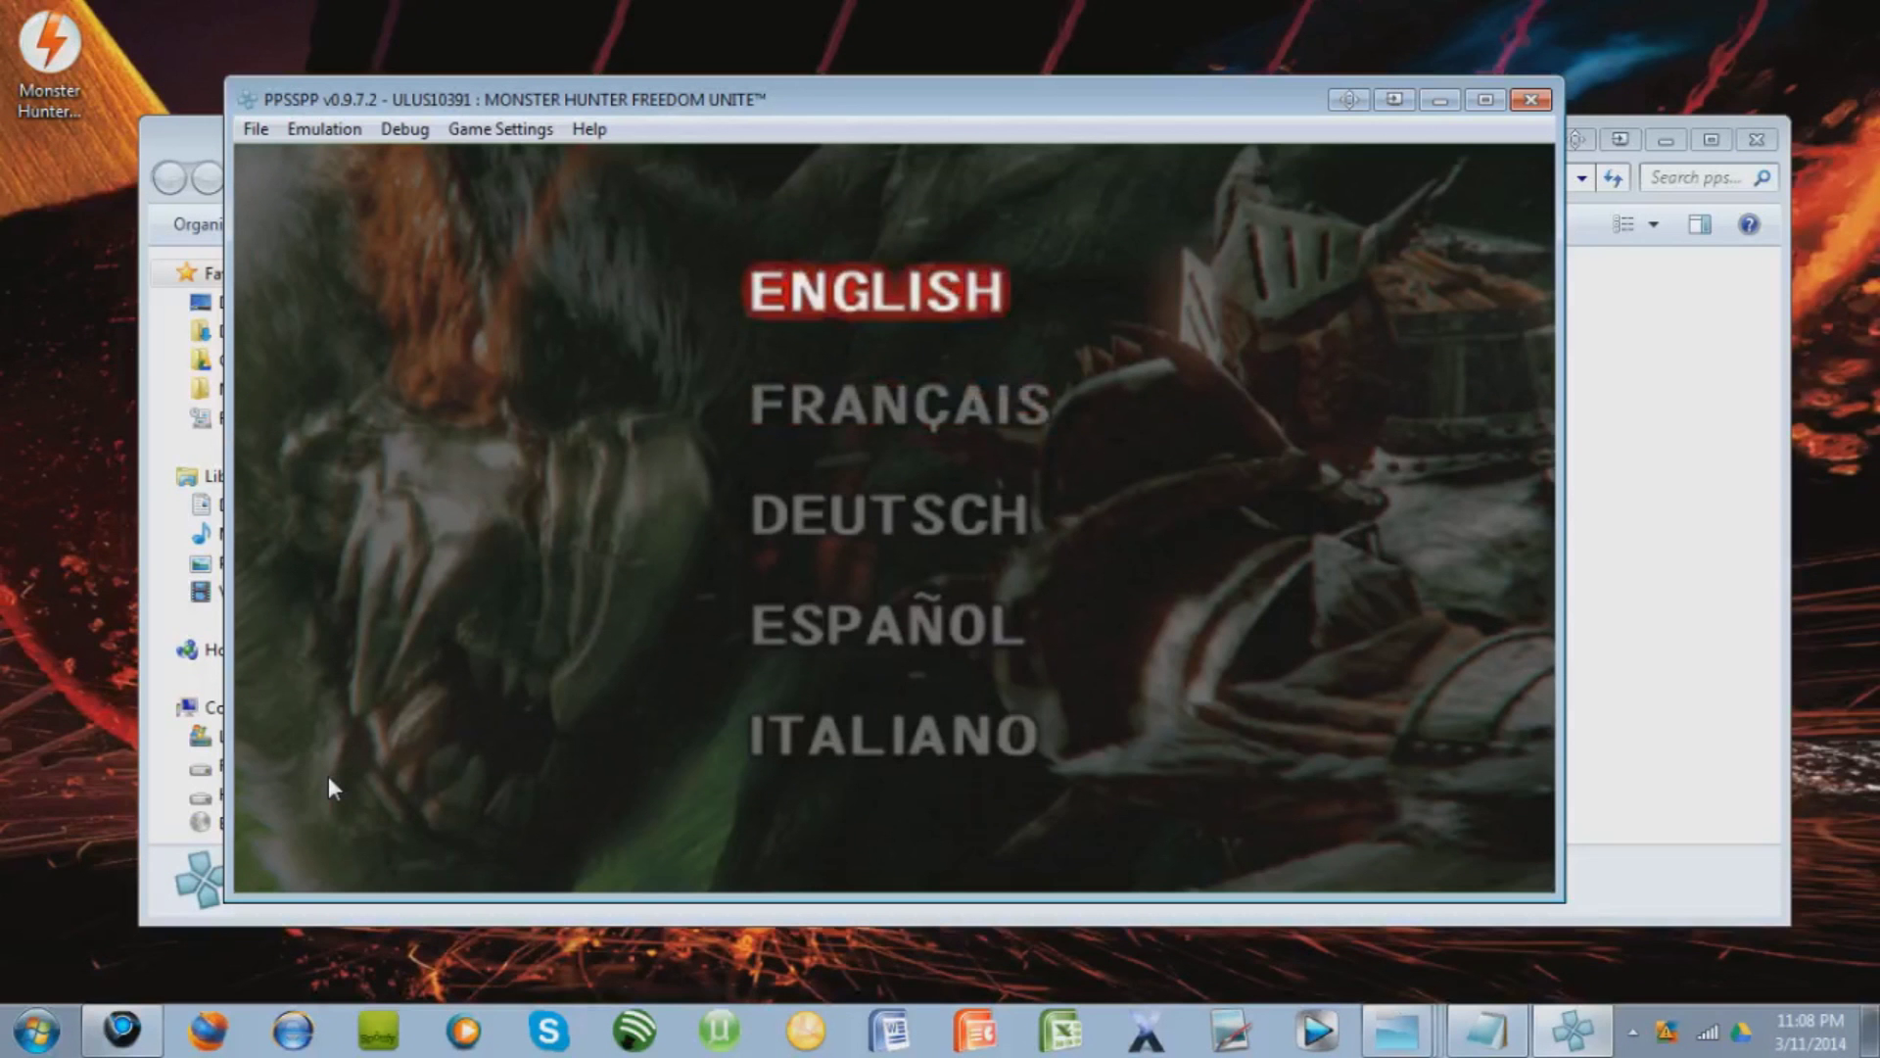
- Confirm ENGLISH as the game language with the Z key
key("z")
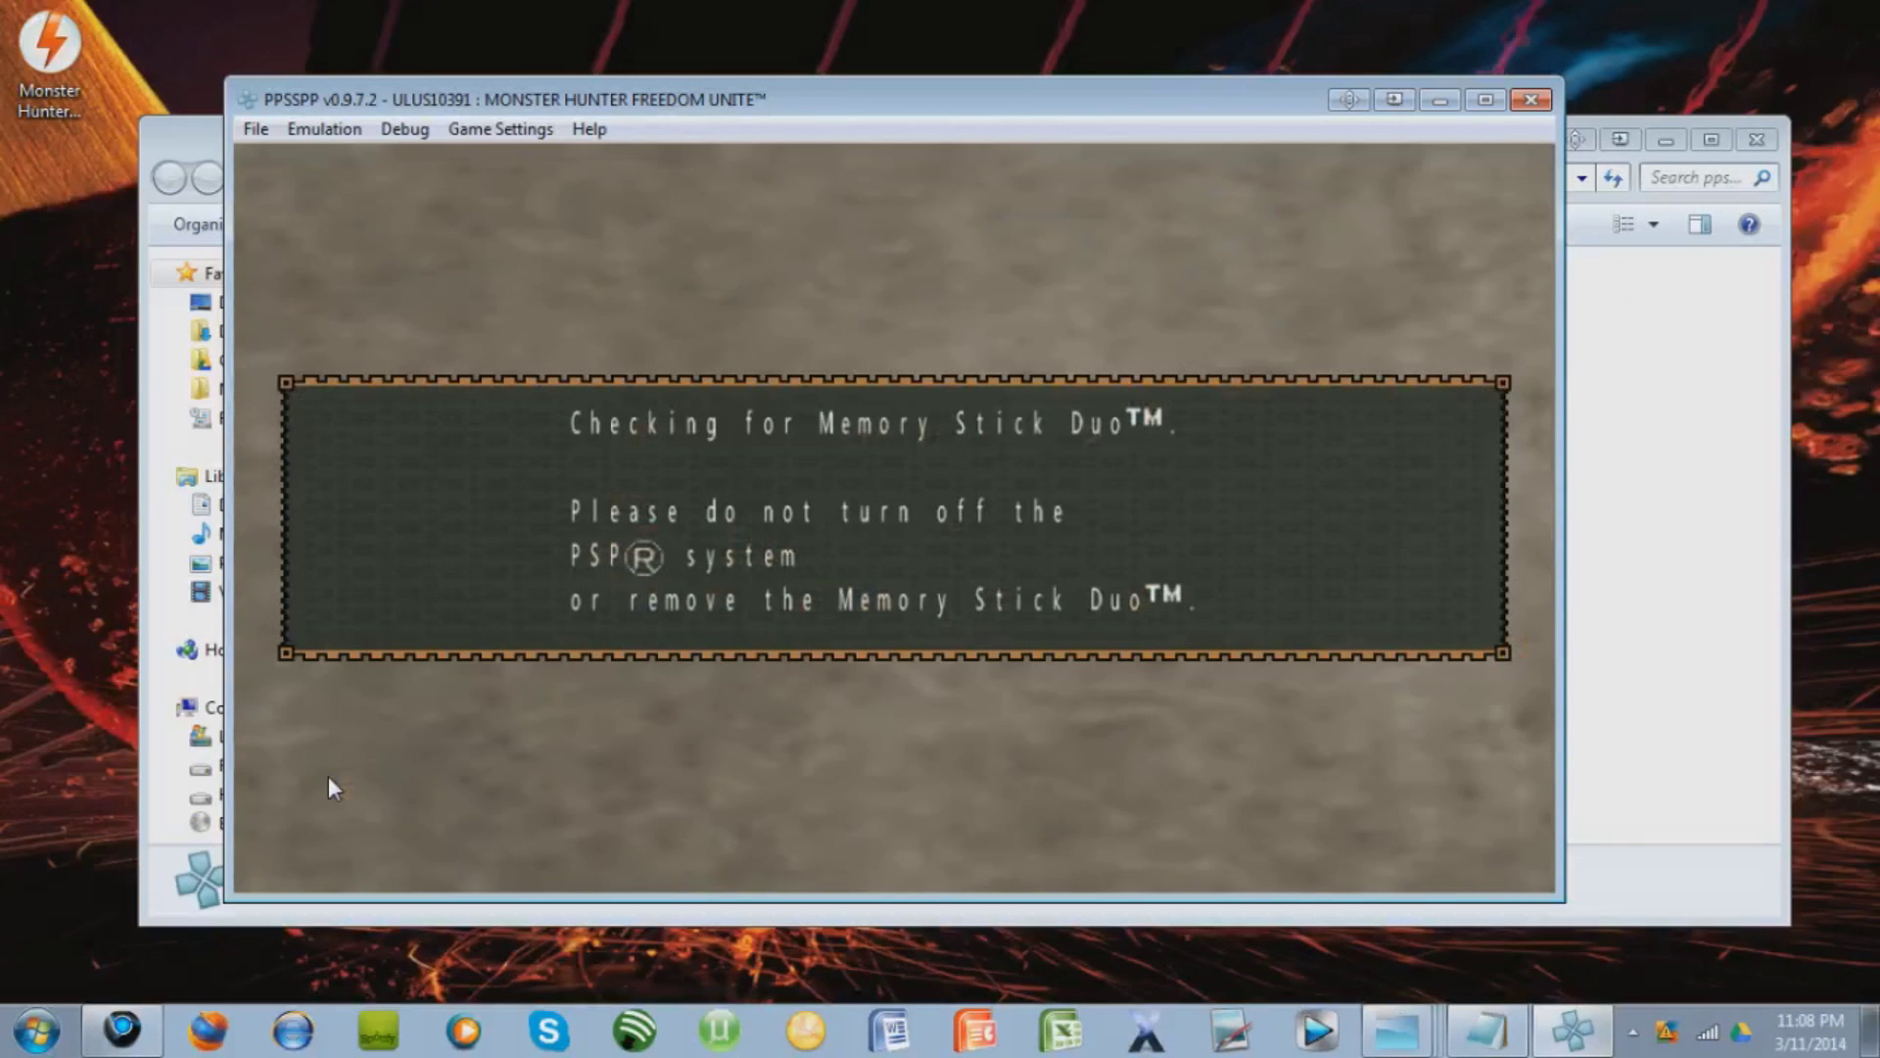